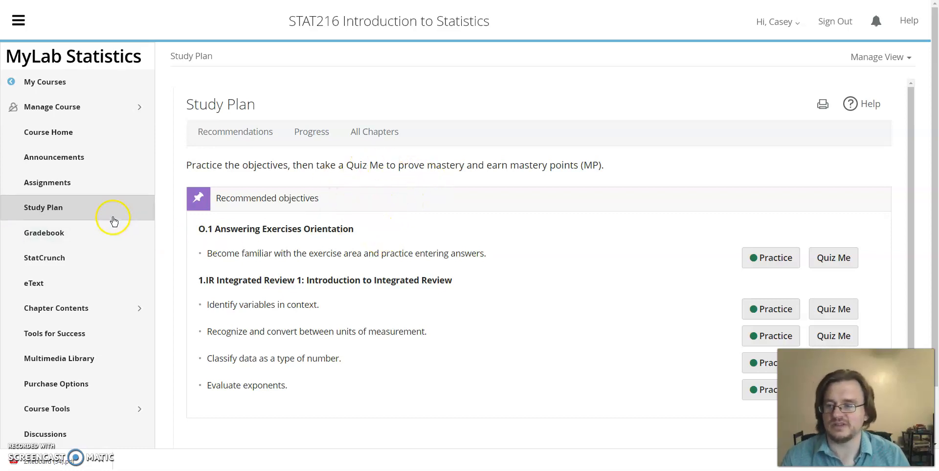
# Open section 5.1 Probability Distributions from the Study Plan's progress overview
pyautogui.click(67, 213)
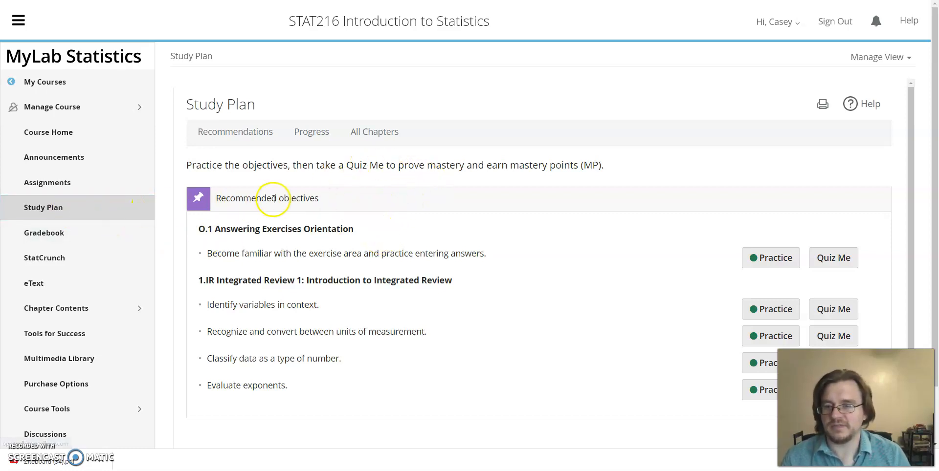
pyautogui.click(80, 211)
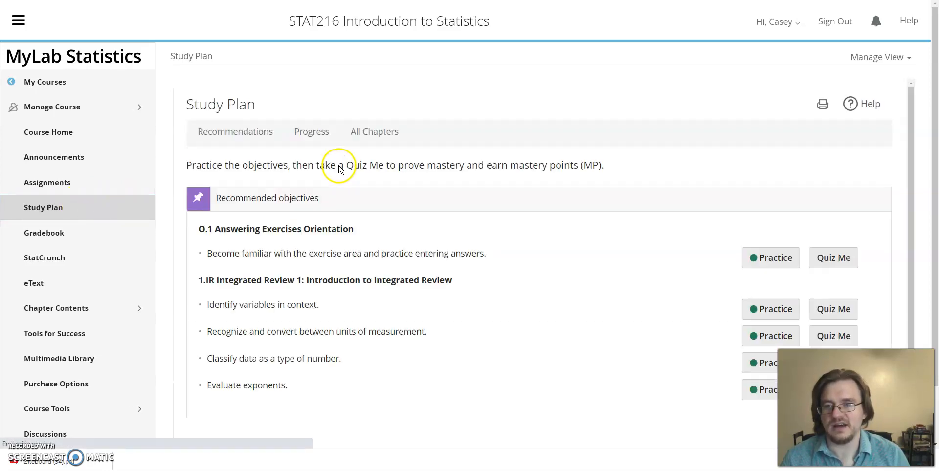
pyautogui.click(315, 134)
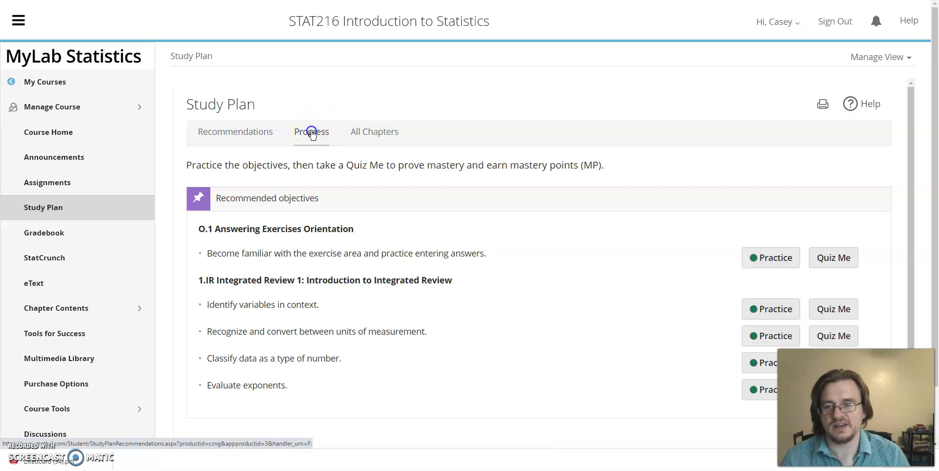
pyautogui.scroll(-5, 504, 166)
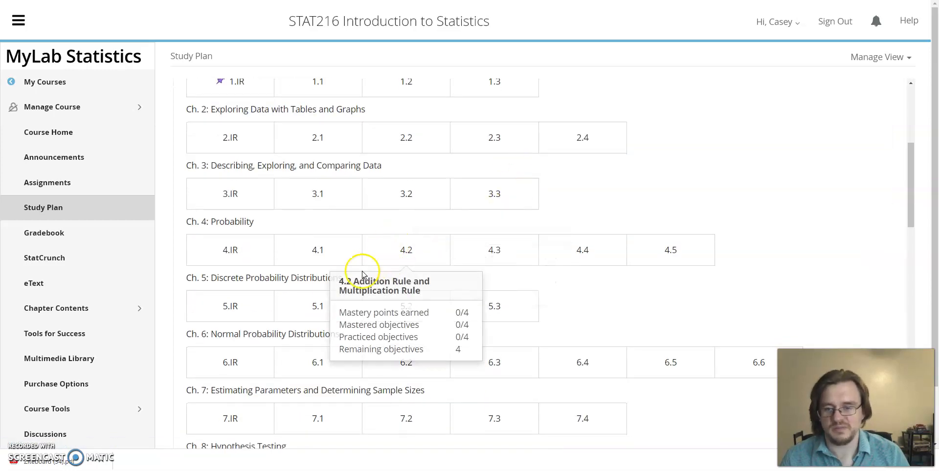
pyautogui.moveTo(315, 307)
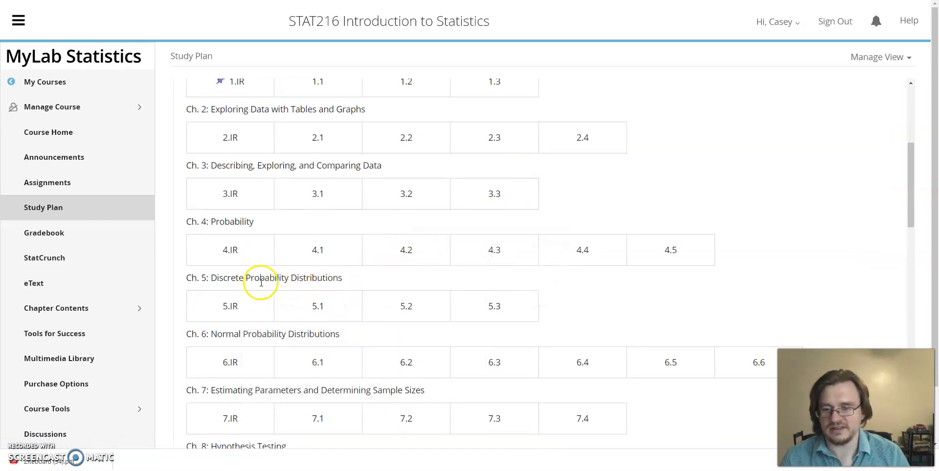
pyautogui.click(318, 307)
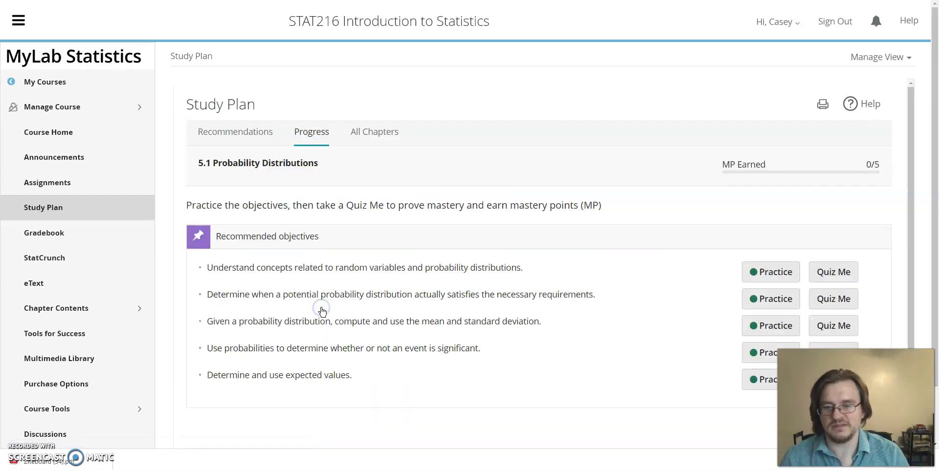
# Start practice for the objective on computing and using the mean and standard deviation, and enlarge the practice window and its text
pyautogui.scroll(-1, 513, 248)
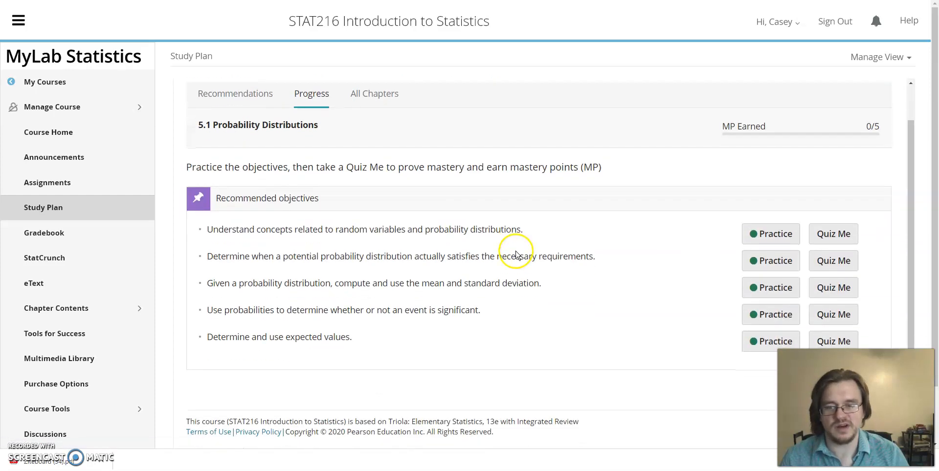
pyautogui.tripleClick(214, 283)
pyautogui.moveTo(213, 284)
pyautogui.mouseDown()
pyautogui.moveTo(310, 279)
pyautogui.moveTo(210, 285)
pyautogui.mouseUp()
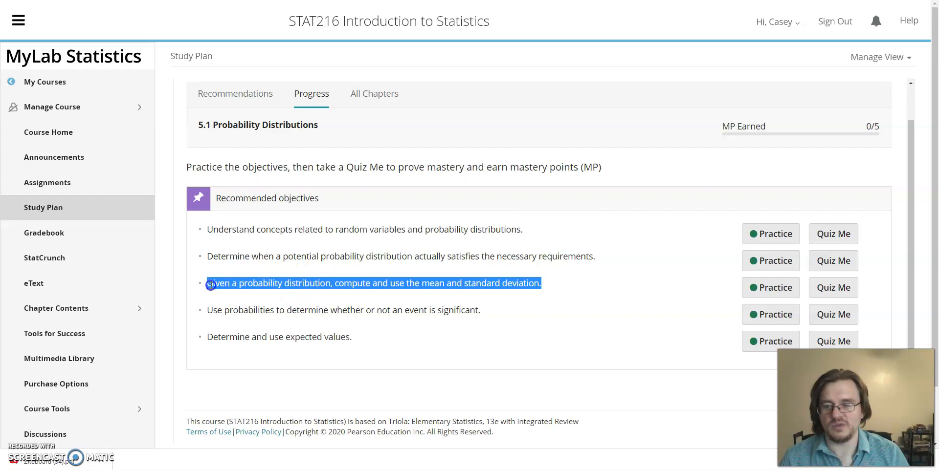
pyautogui.click(361, 284)
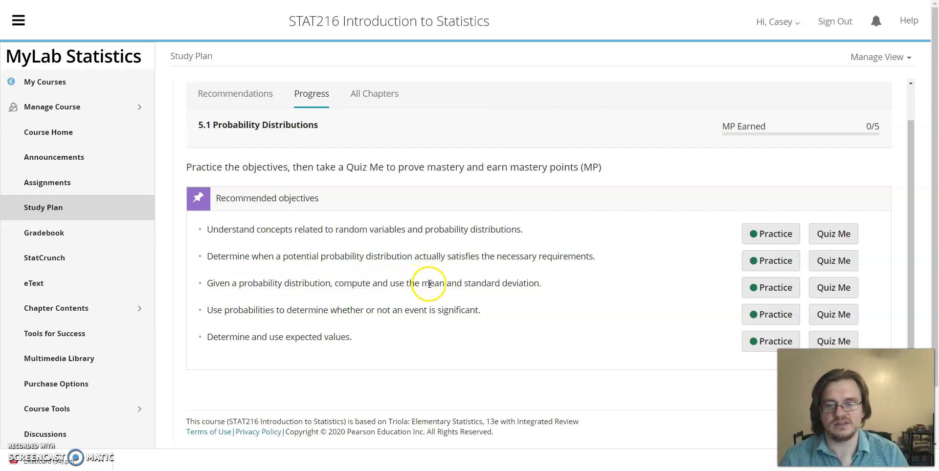
pyautogui.click(782, 292)
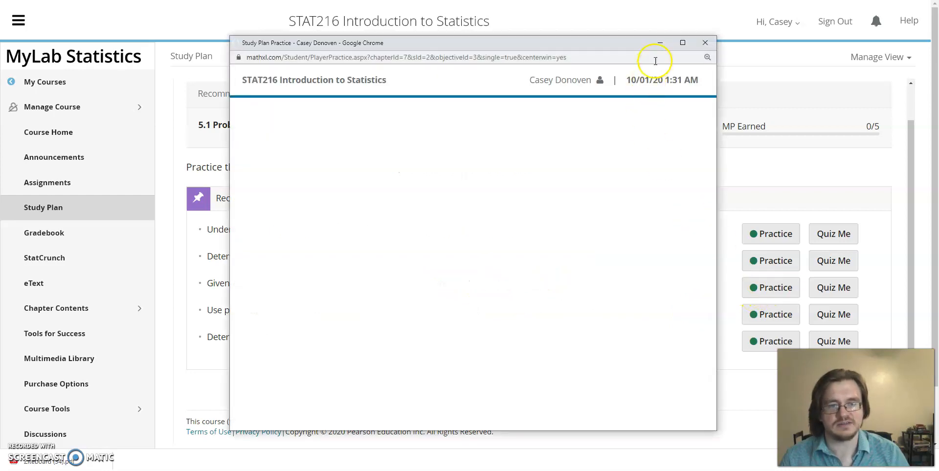
pyautogui.click(683, 44)
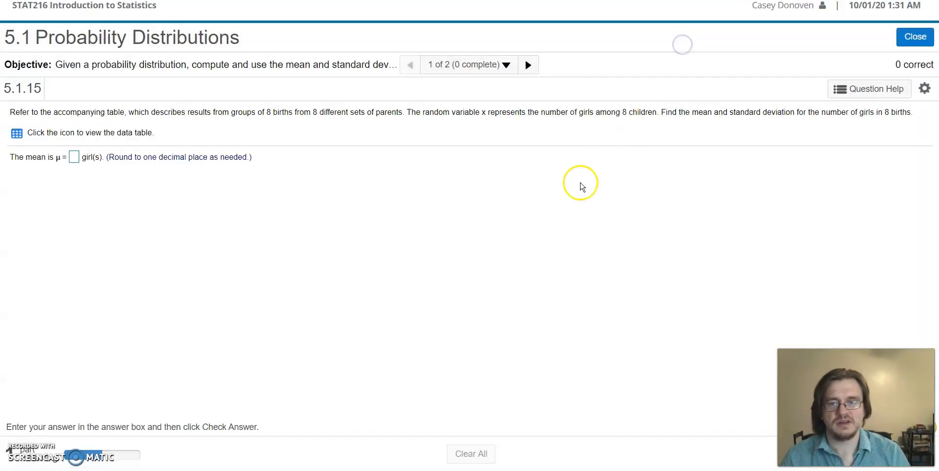
pyautogui.hotkey('ctrl', '+')
pyautogui.hotkey('ctrl', '+')
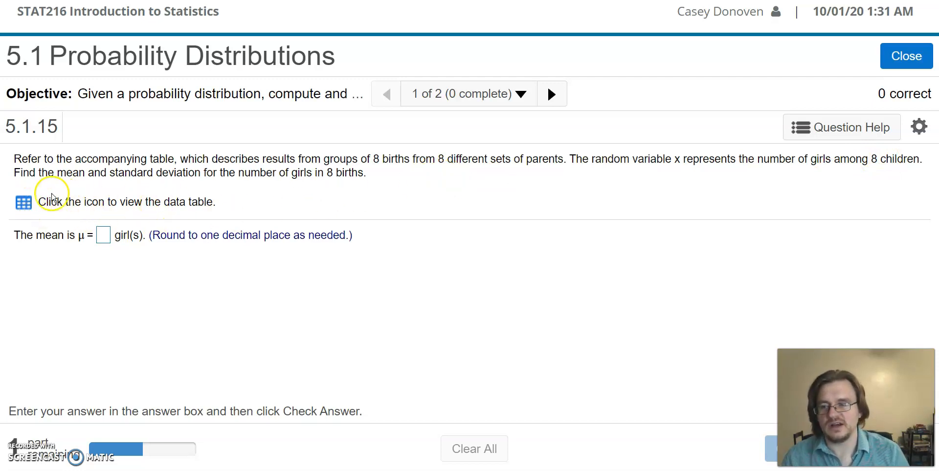
# Open the exercise's table of numbers of girls and probabilities and move it higher over the question
pyautogui.click(23, 202)
pyautogui.moveTo(489, 171); pyautogui.dragTo(493, 135)
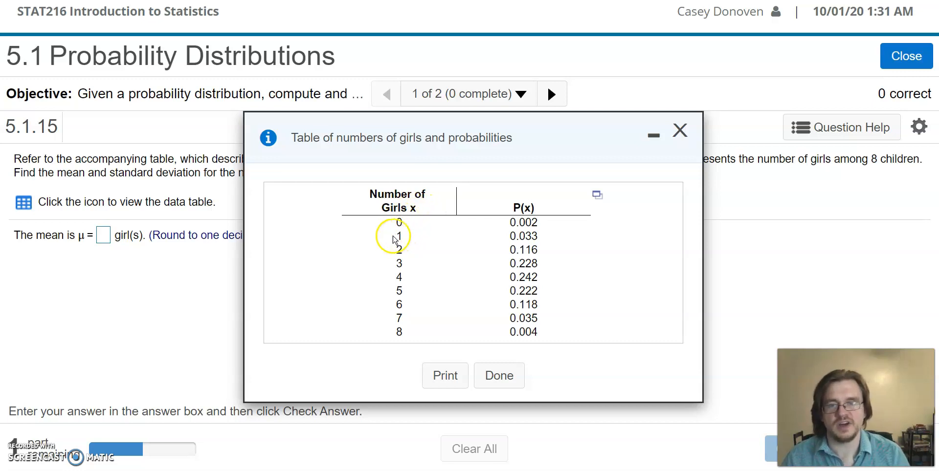
pyautogui.doubleClick(400, 222)
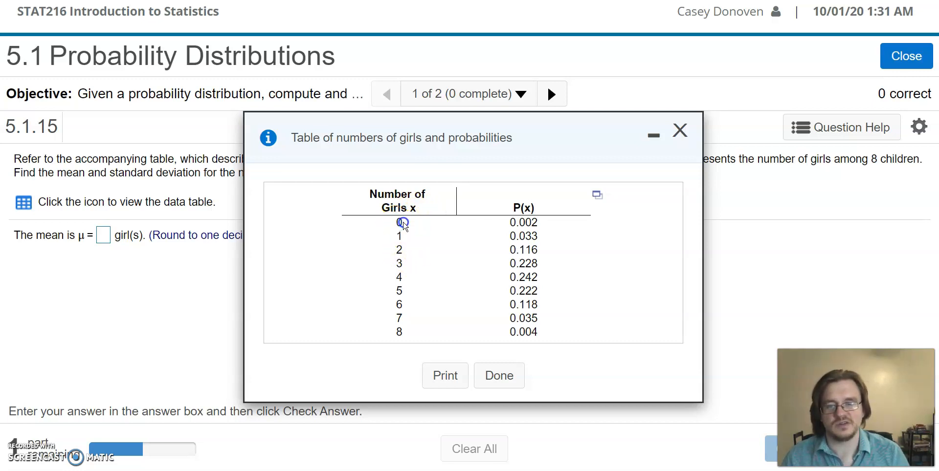
pyautogui.click(513, 223)
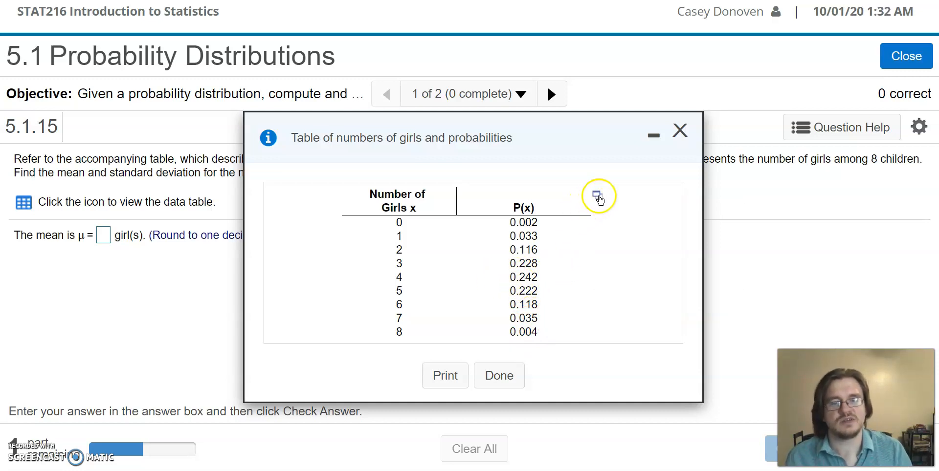
# Open the table's data in StatCrunch, maximize its window and enlarge the display
pyautogui.click(597, 195)
pyautogui.click(639, 221)
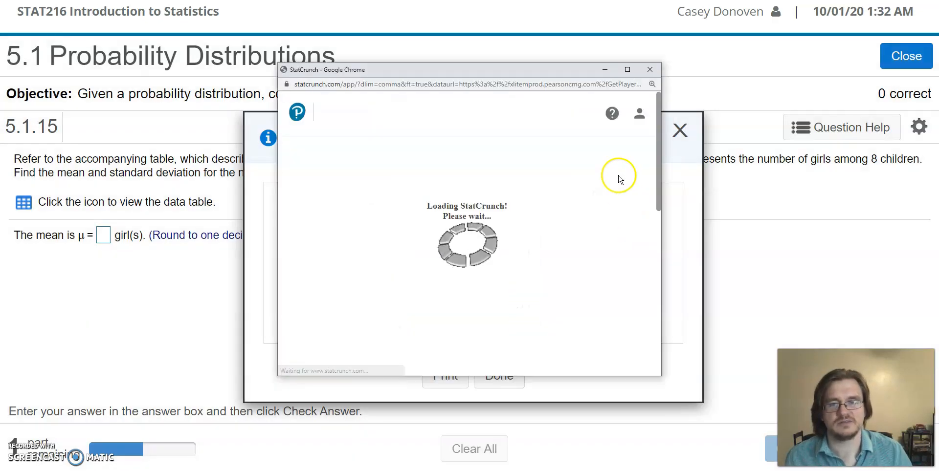
pyautogui.click(628, 70)
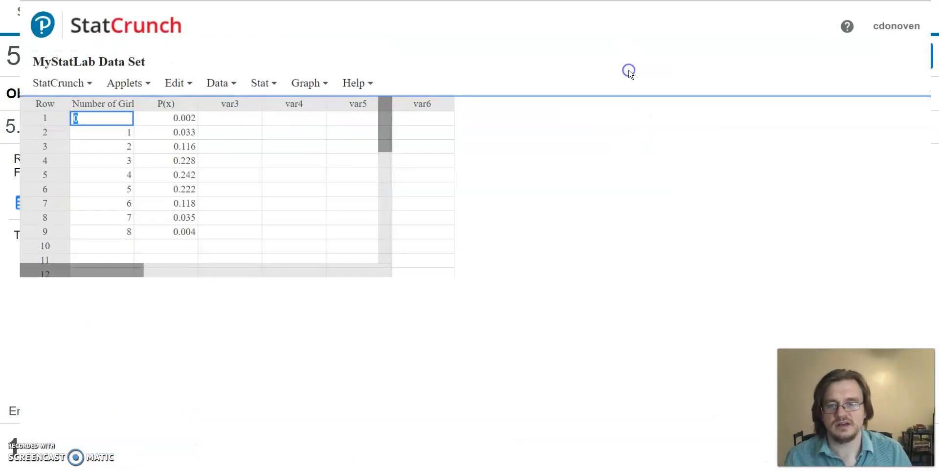
pyautogui.hotkey('ctrl', '+')
pyautogui.hotkey('ctrl', '+')
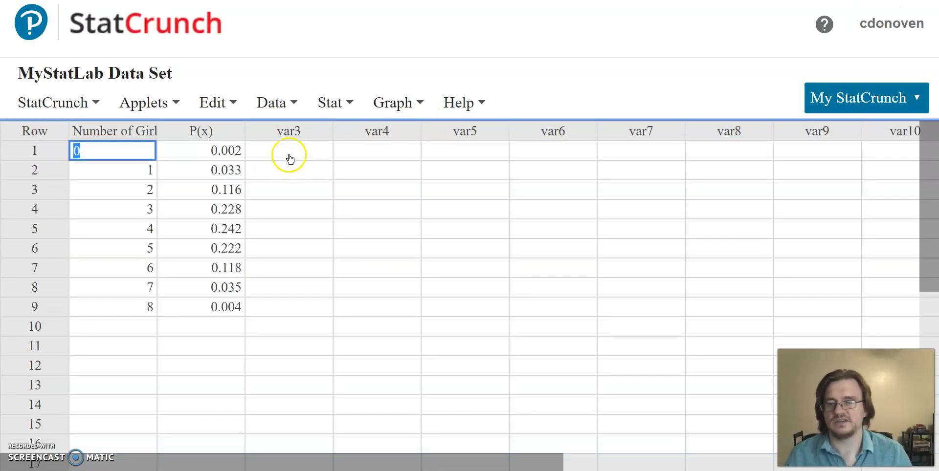
pyautogui.click(283, 151)
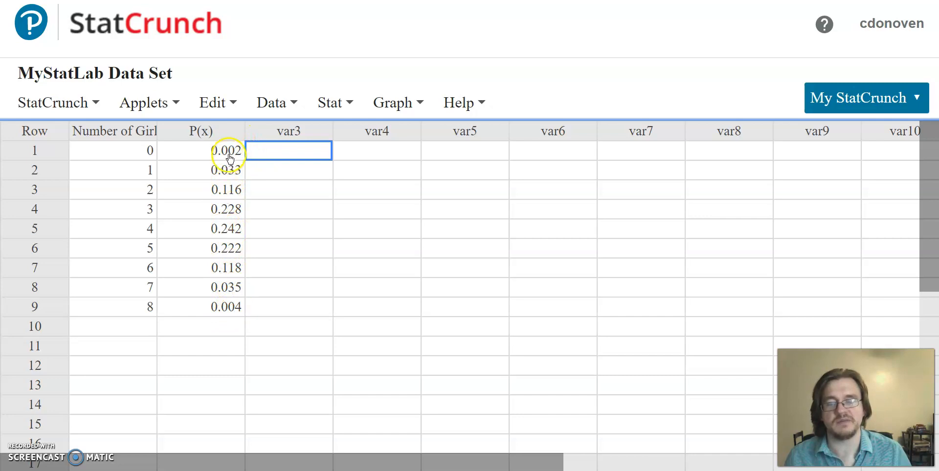
# Set up summary statistics by columns with P(x) as the selected column
pyautogui.click(348, 105)
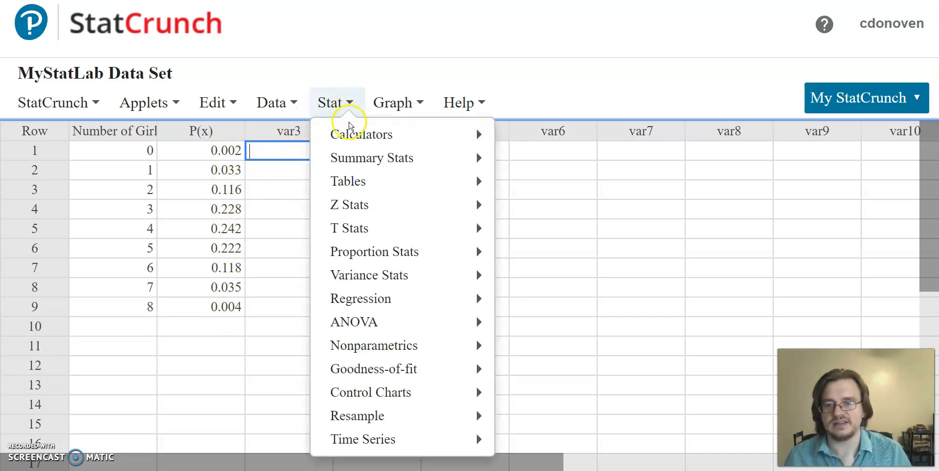
pyautogui.moveTo(342, 158)
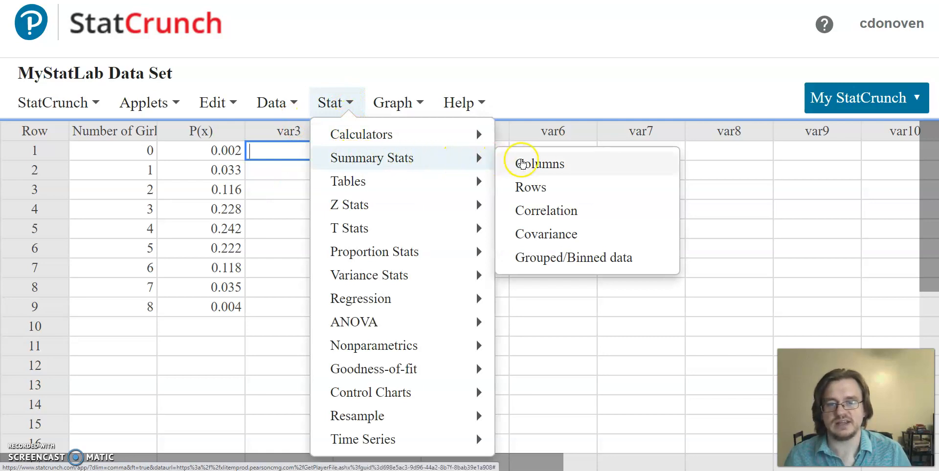
pyautogui.click(552, 167)
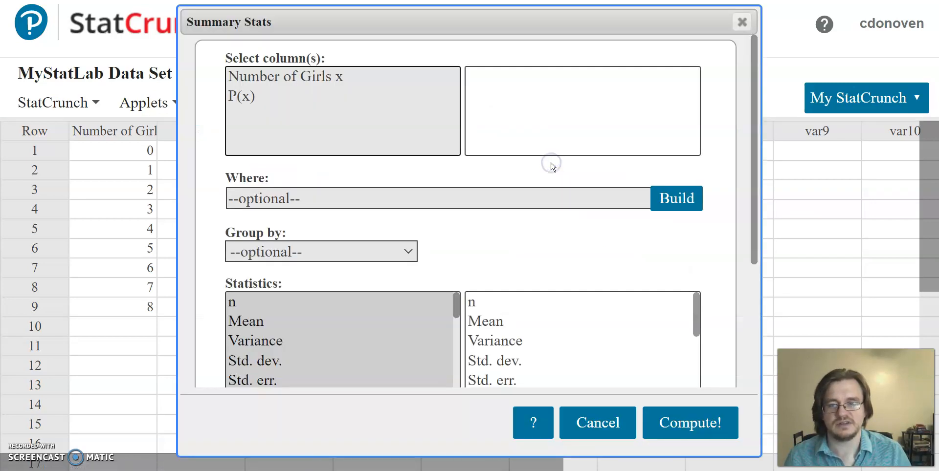
pyautogui.moveTo(510, 24); pyautogui.dragTo(622, 21)
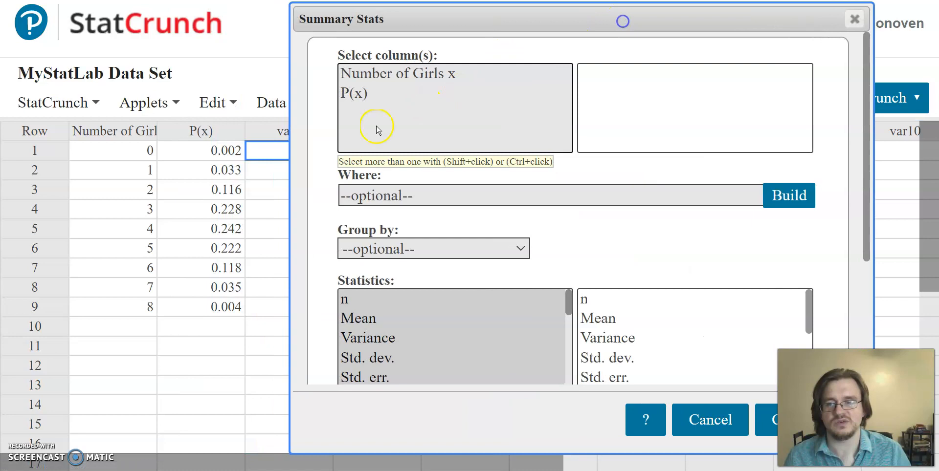
pyautogui.click(360, 94)
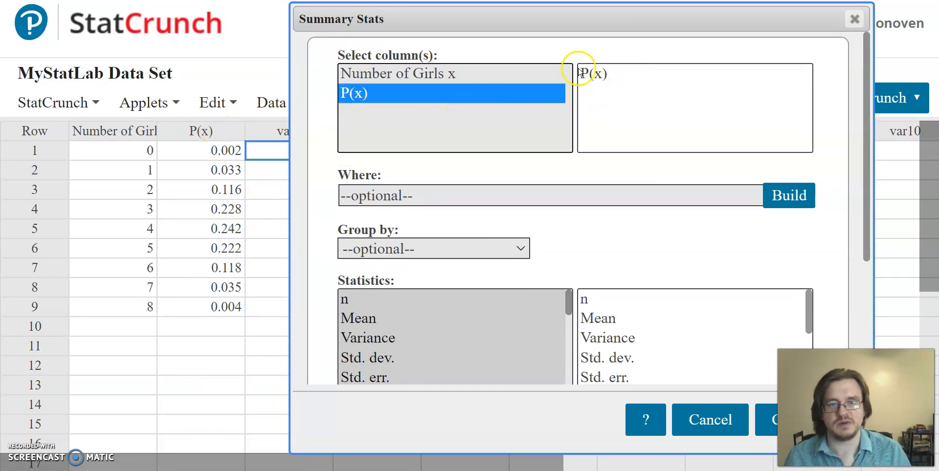
# Restrict the summary statistics to Sum, compute it for P(x), and close the result
pyautogui.scroll(-2, 565, 236)
pyautogui.scroll(-3, 565, 236)
pyautogui.scroll(-2, 508, 222)
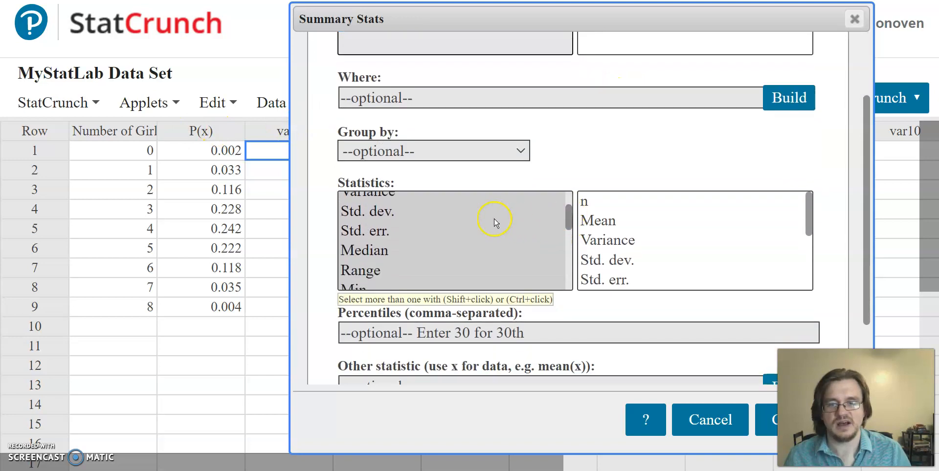
pyautogui.scroll(2, 433, 227)
pyautogui.scroll(-4, 384, 216)
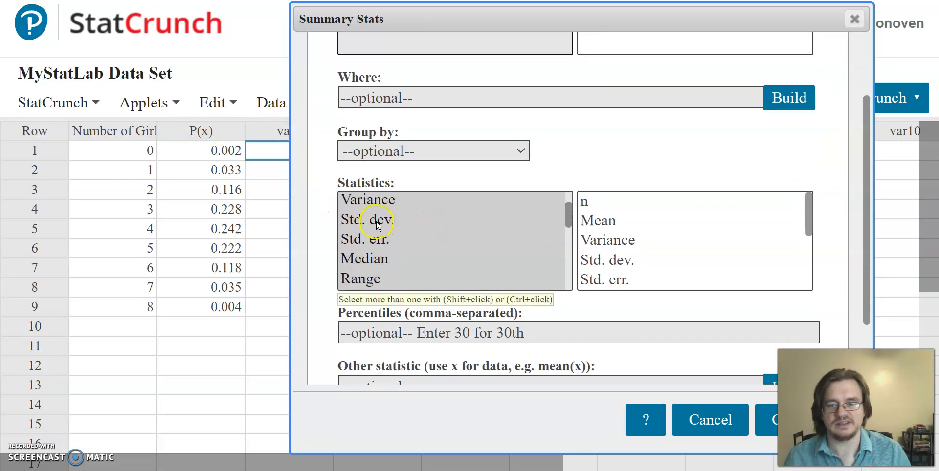
pyautogui.scroll(-4, 374, 228)
pyautogui.click(362, 225)
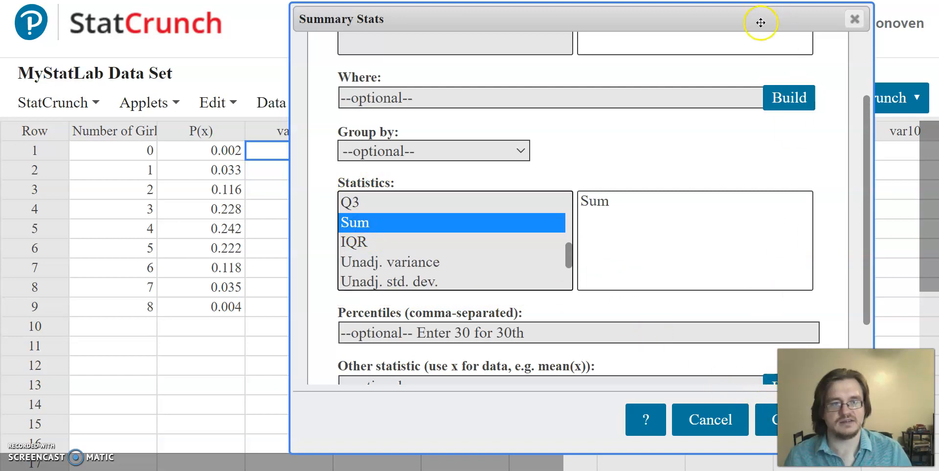
pyautogui.moveTo(761, 22); pyautogui.dragTo(700, 22)
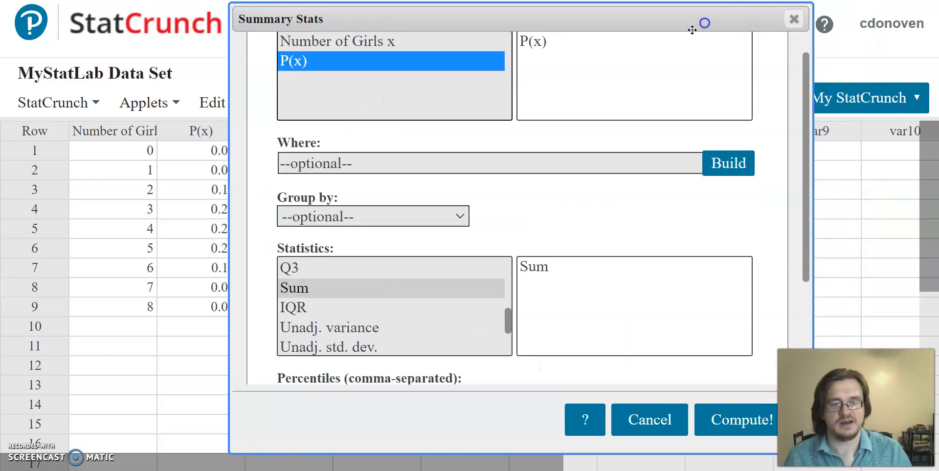
pyautogui.click(741, 420)
pyautogui.moveTo(824, 130); pyautogui.dragTo(498, 96)
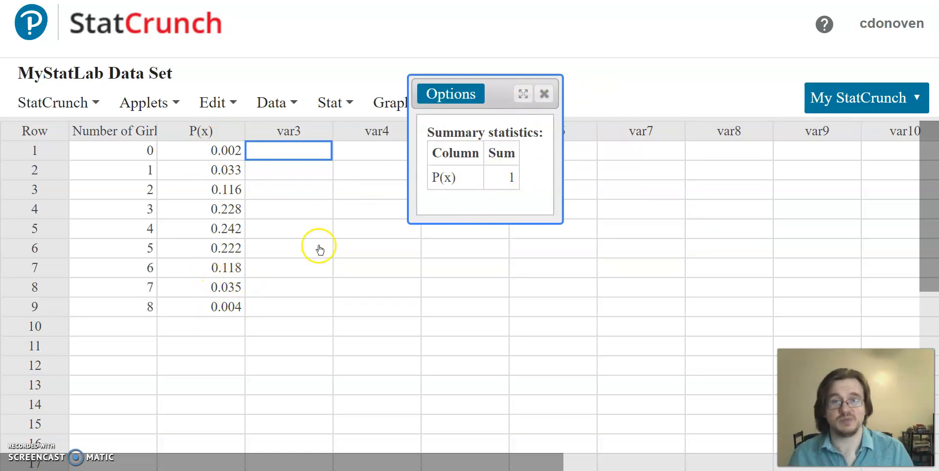
pyautogui.click(545, 93)
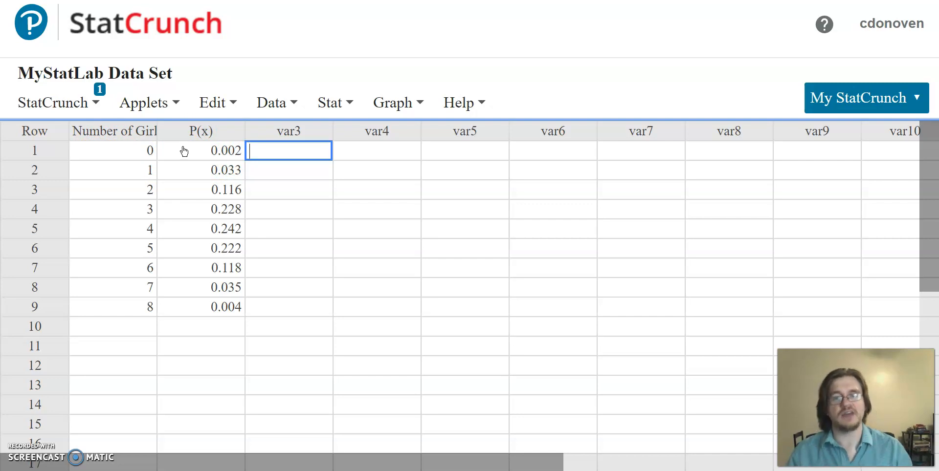
# Build the expression "Number of Girls x"*"P(x)" and compute it as a new column in the data table
pyautogui.click(349, 104)
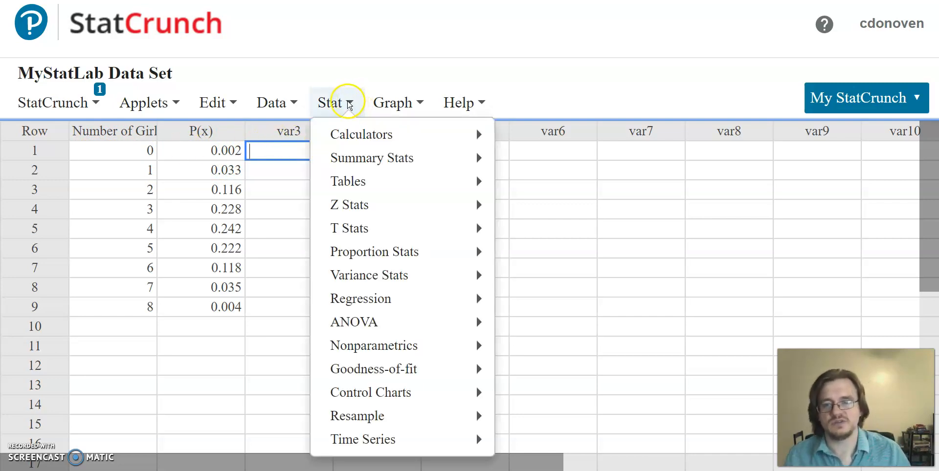
pyautogui.click(298, 103)
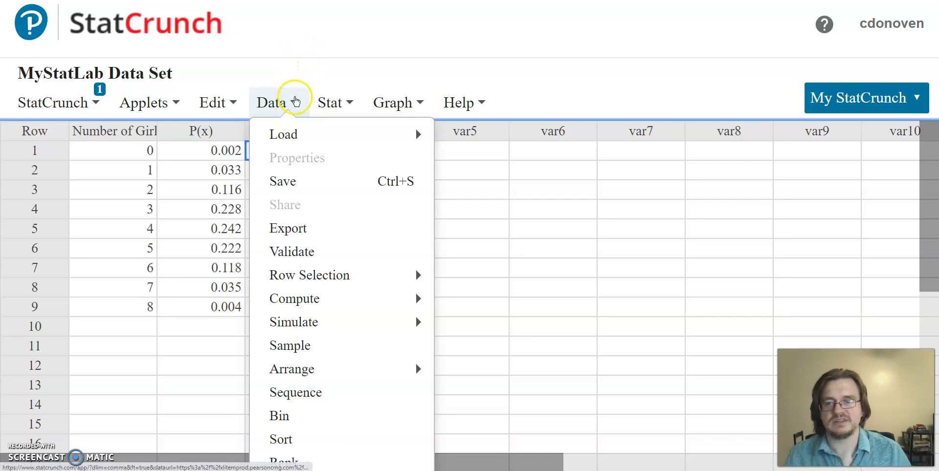
pyautogui.moveTo(301, 296)
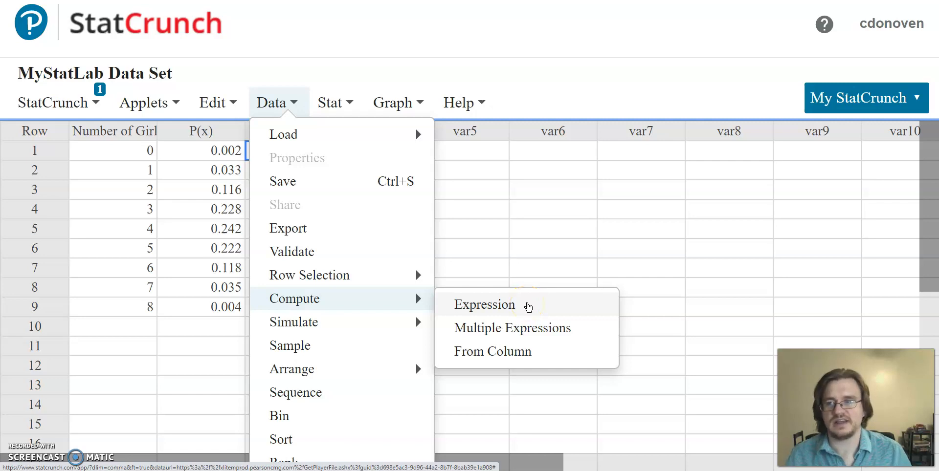
pyautogui.click(528, 306)
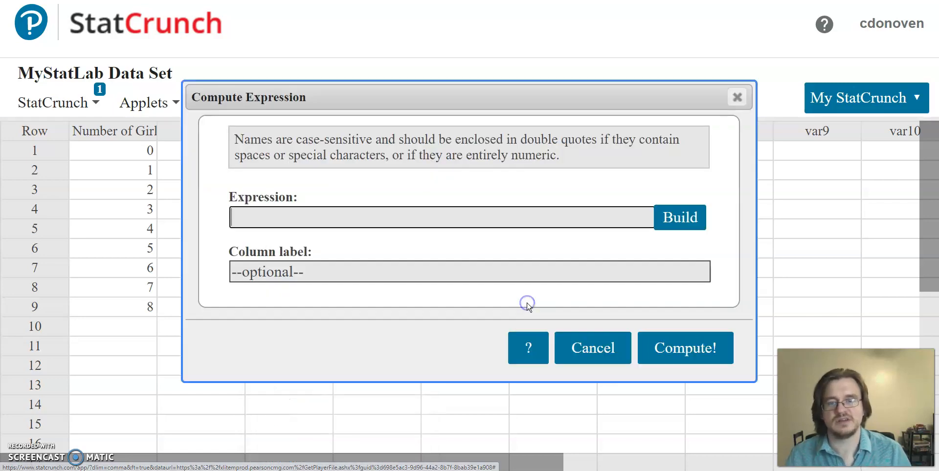
pyautogui.click(677, 218)
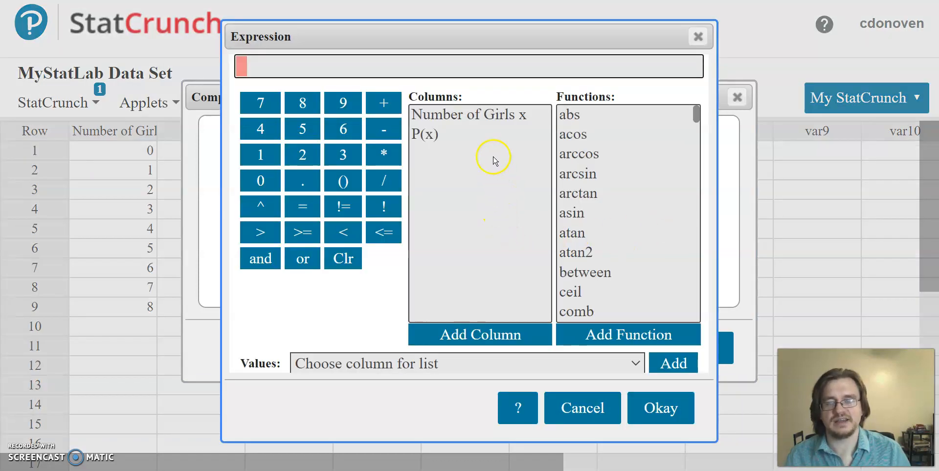
pyautogui.click(524, 118)
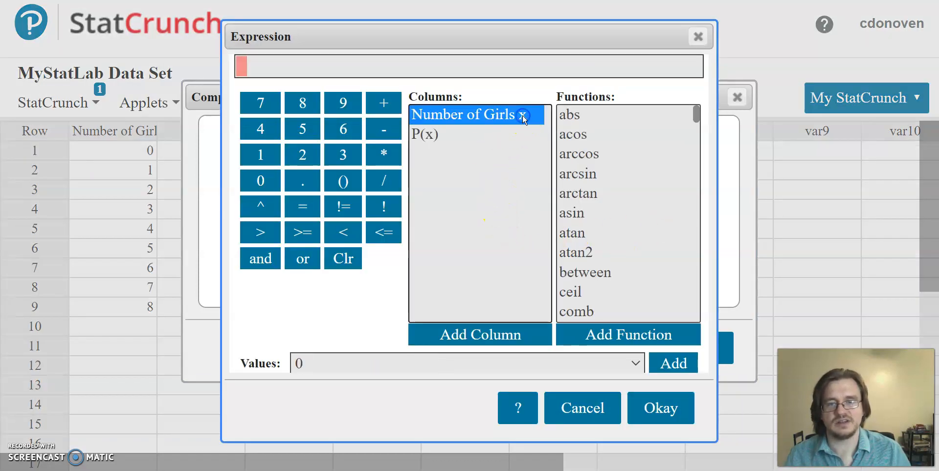
pyautogui.click(523, 117)
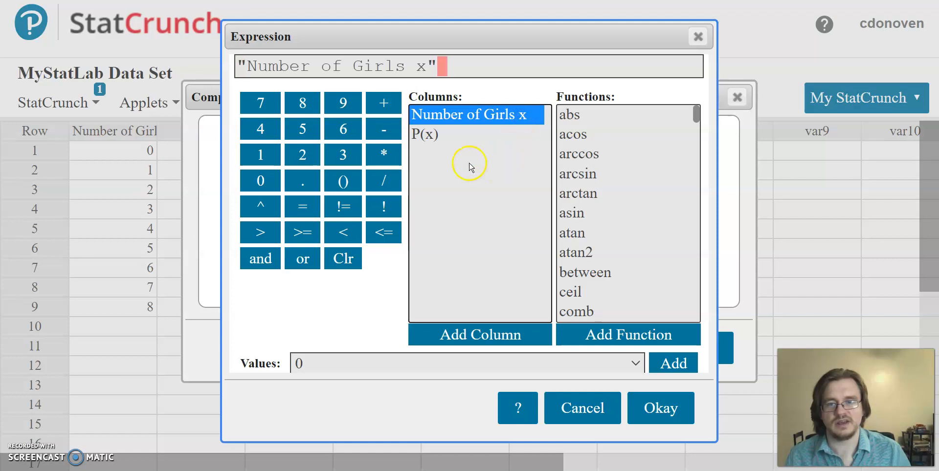
pyautogui.click(384, 155)
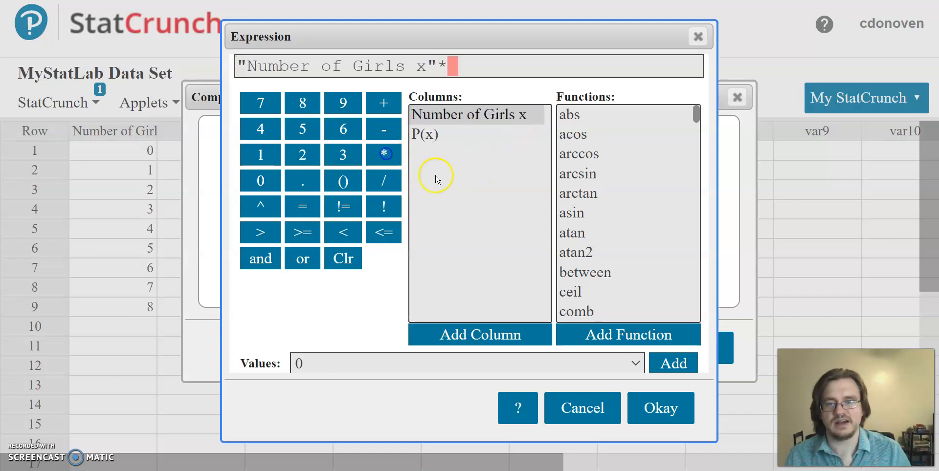
pyautogui.click(438, 138)
pyautogui.click(437, 138)
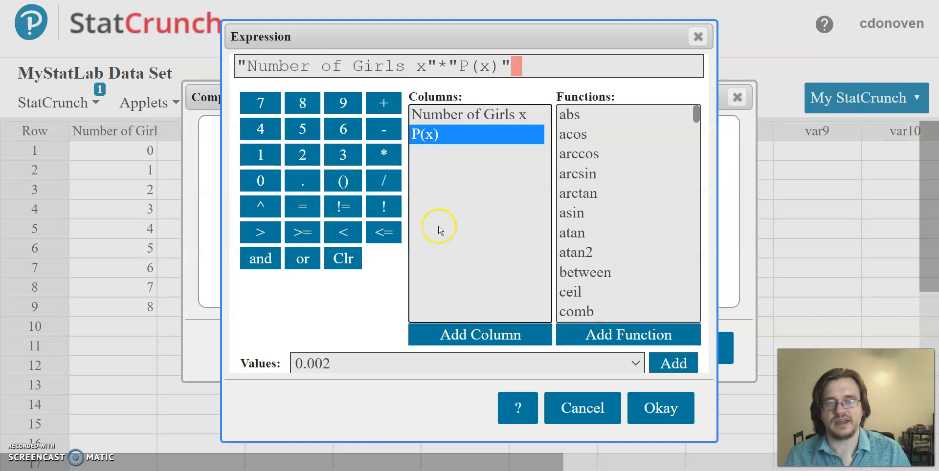
pyautogui.click(667, 413)
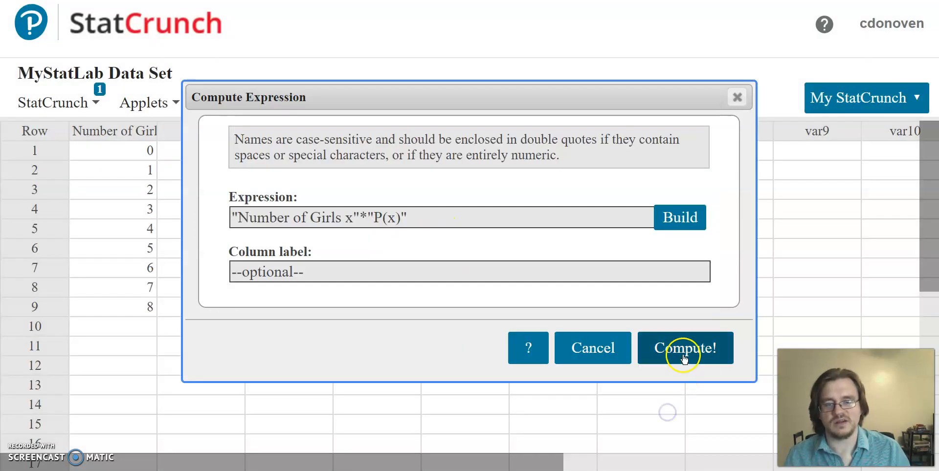
pyautogui.click(680, 350)
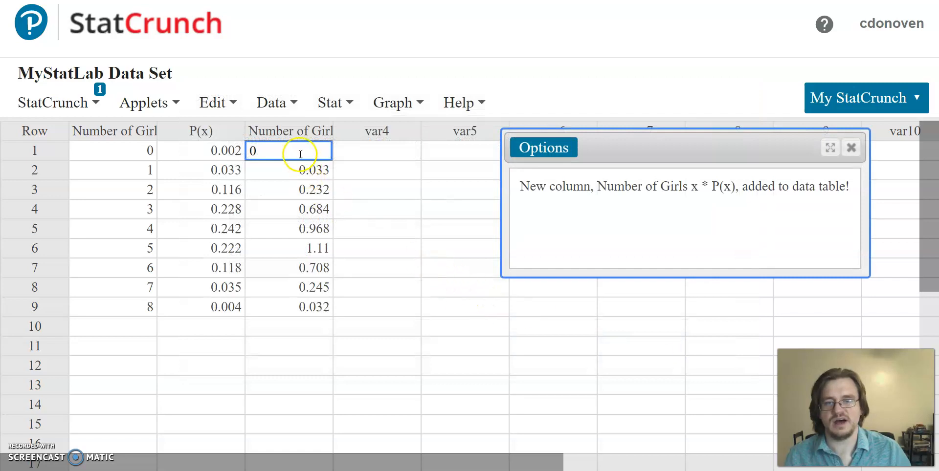
# Rename the newly computed product column x*P(x) and close the new-column message window
pyautogui.click(300, 134)
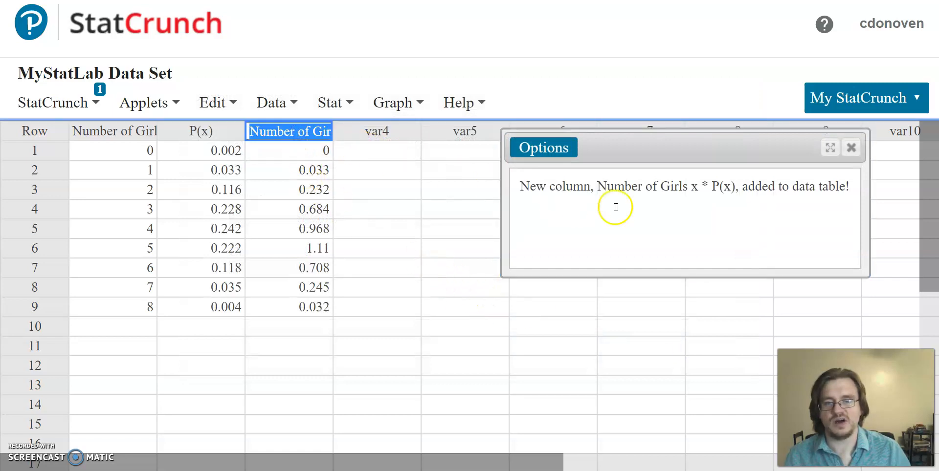
pyautogui.moveTo(598, 186); pyautogui.dragTo(692, 185)
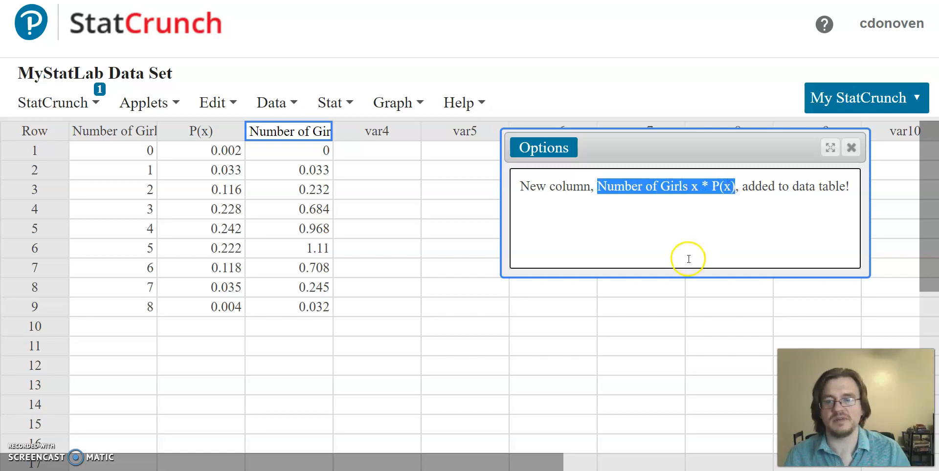
pyautogui.click(310, 153)
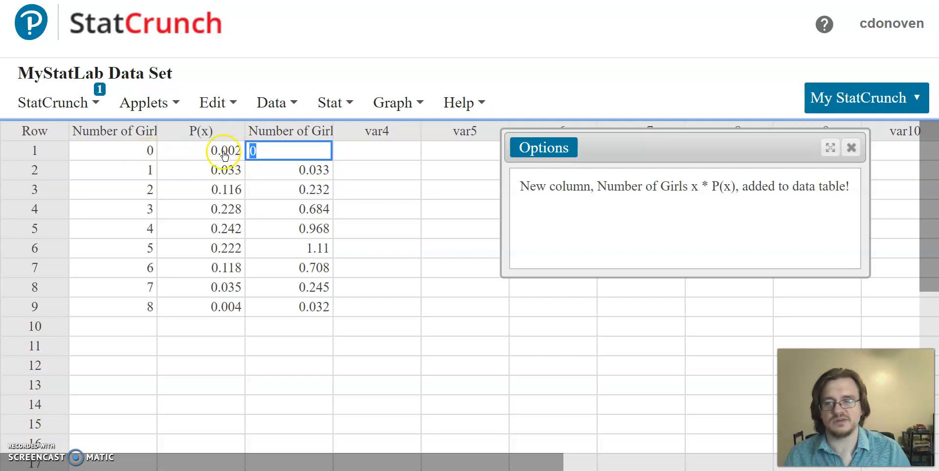
pyautogui.click(364, 152)
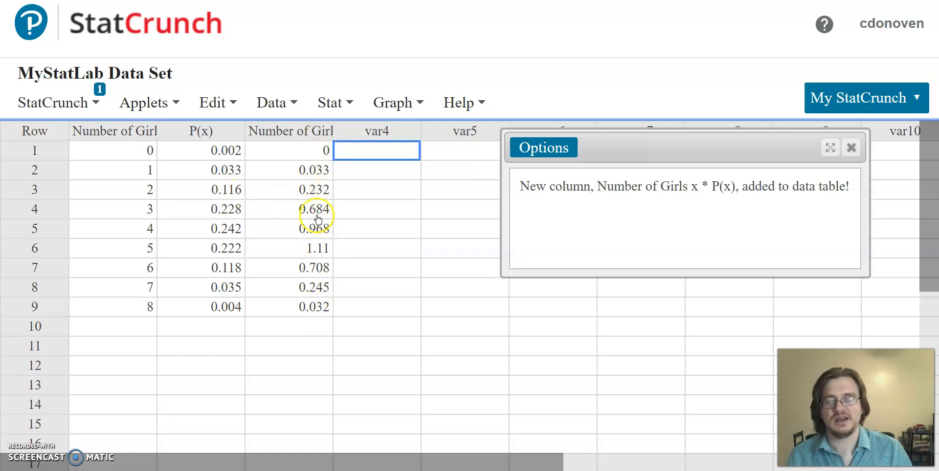
pyautogui.click(296, 132)
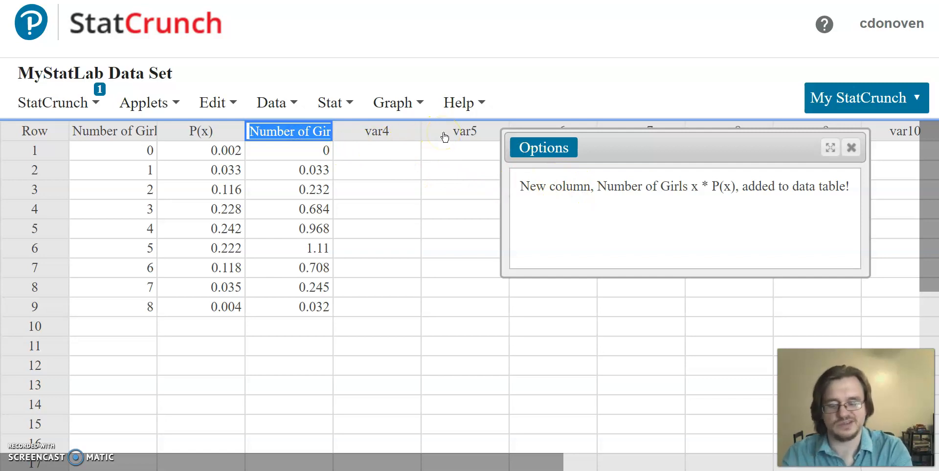
pyautogui.write('x*P(x')
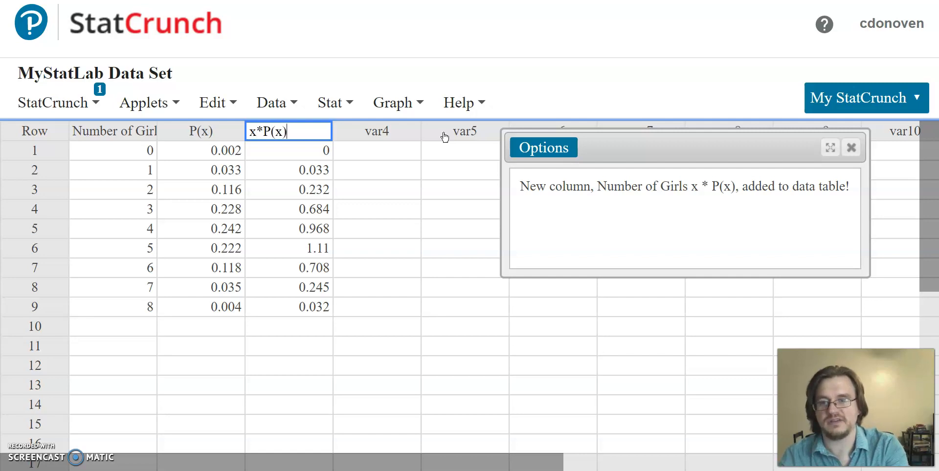
pyautogui.press('Return')
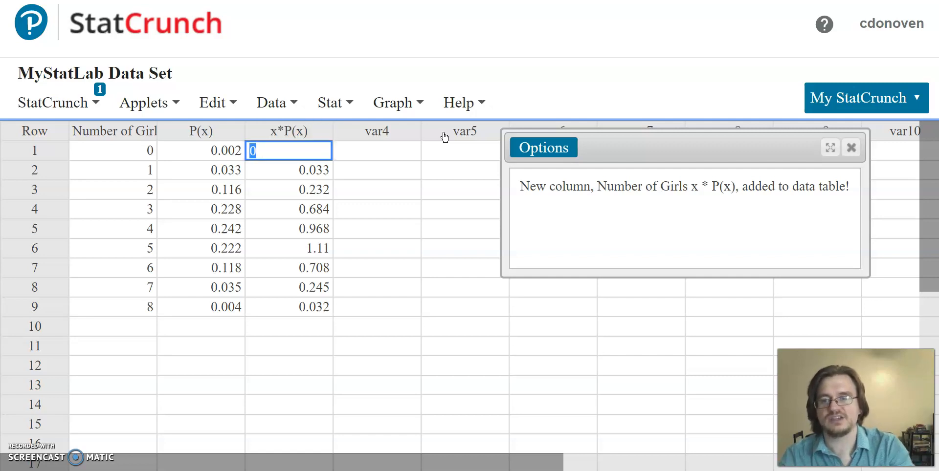
pyautogui.click(357, 153)
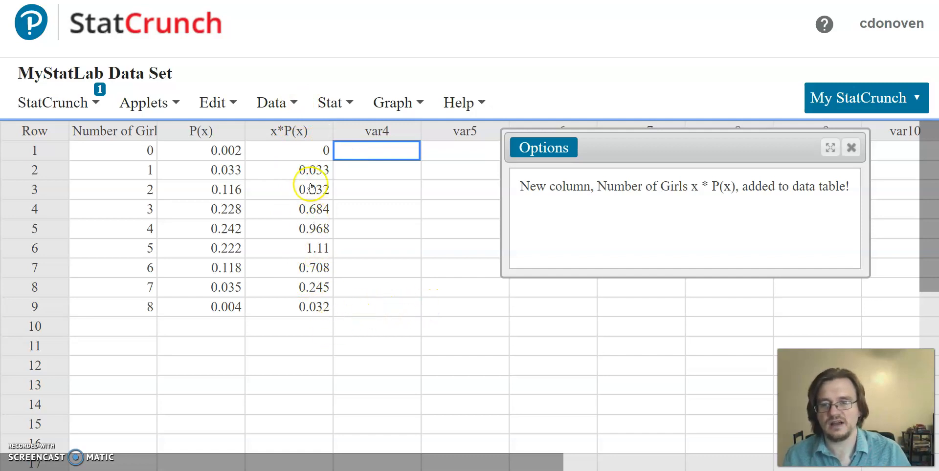
pyautogui.click(350, 104)
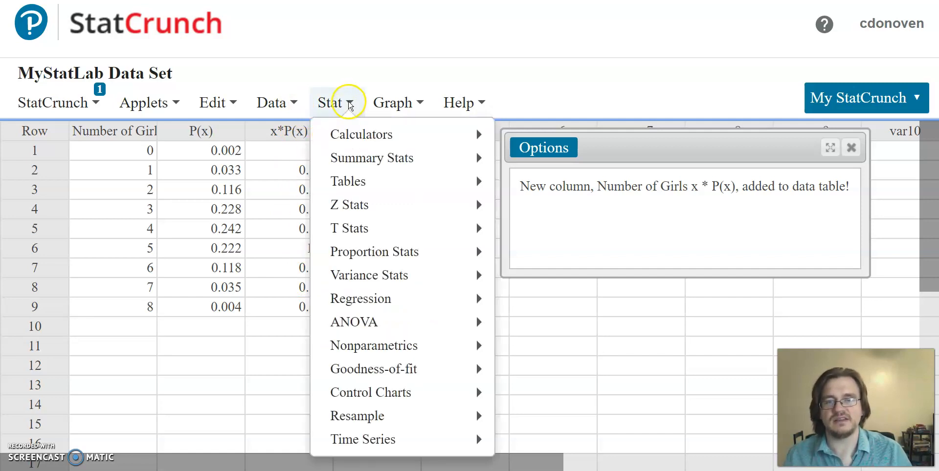
pyautogui.click(852, 147)
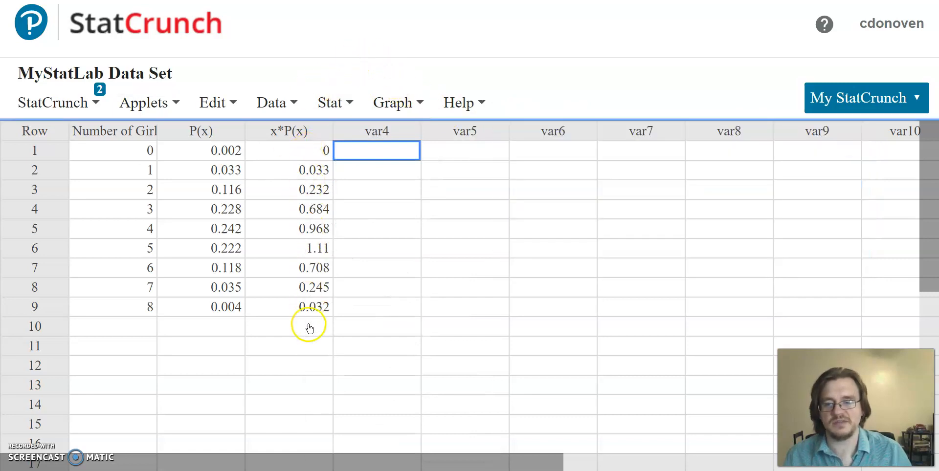
# Set up summary statistics by columns with x*P(x) as the selected column
pyautogui.click(347, 100)
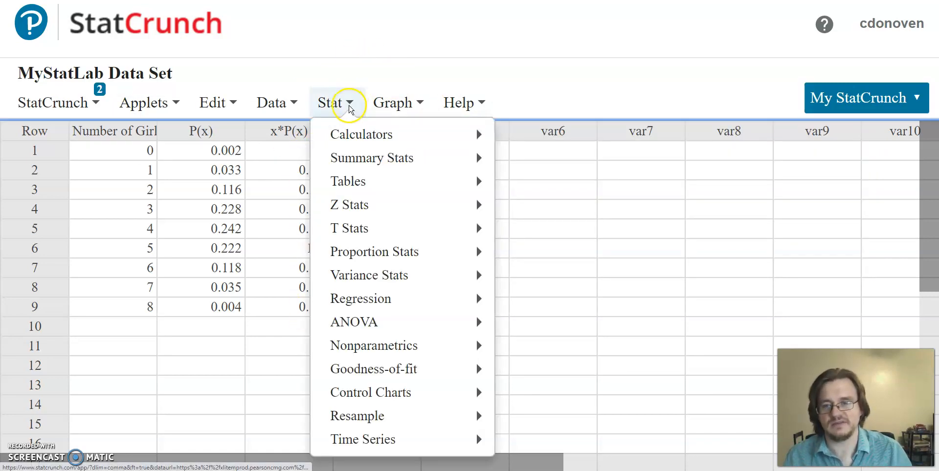
pyautogui.moveTo(364, 164)
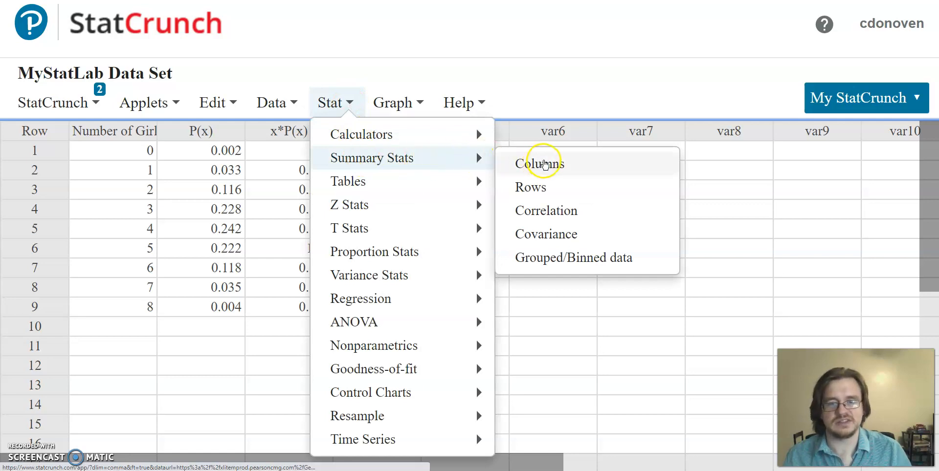
pyautogui.click(542, 162)
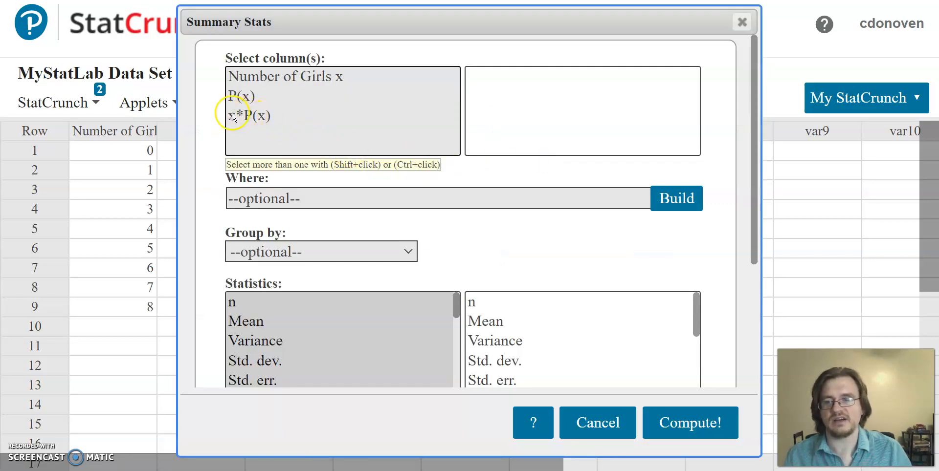
pyautogui.click(257, 118)
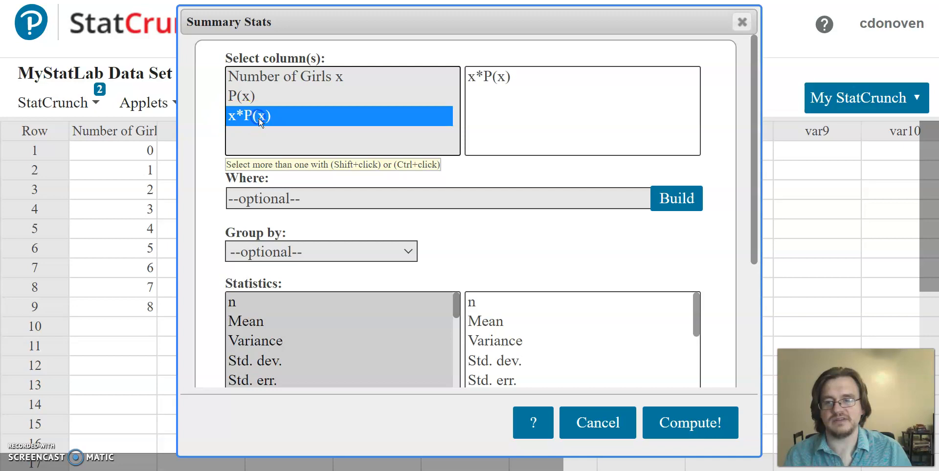
# Limit the statistics to Sum, compute it for x*P(x), and close the result window after reading it
pyautogui.scroll(-1, 438, 254)
pyautogui.scroll(-5, 367, 242)
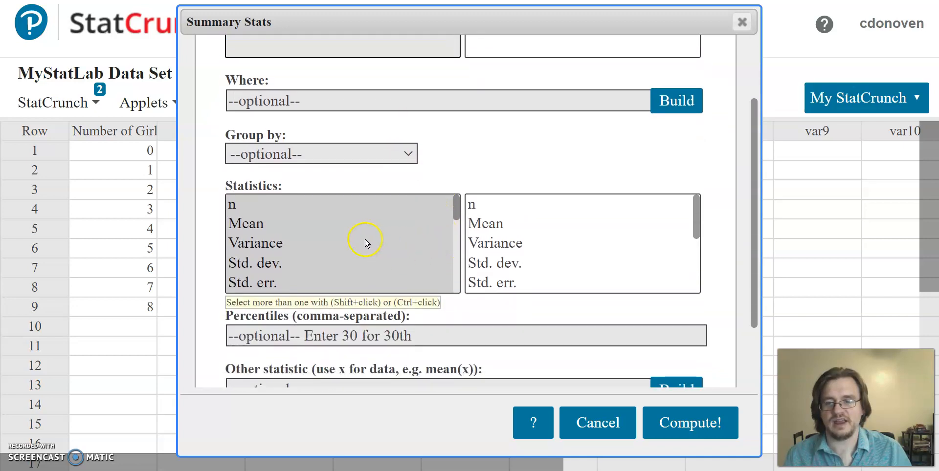
pyautogui.click(257, 225)
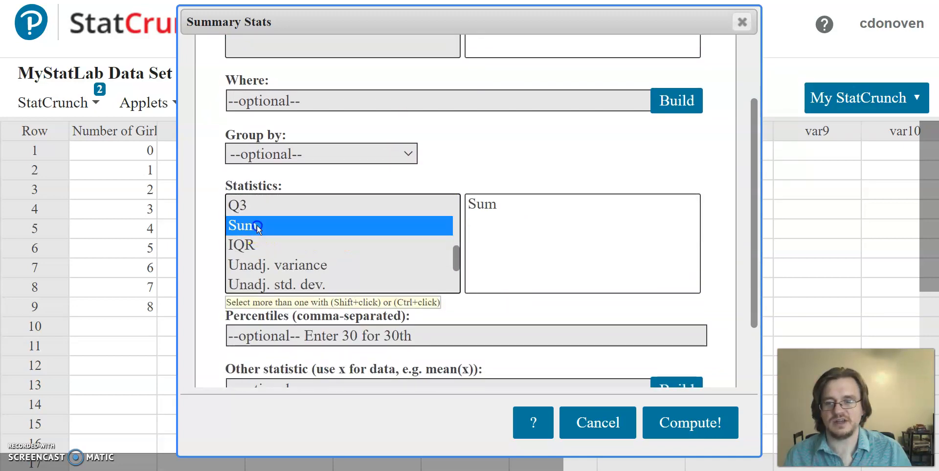
pyautogui.click(692, 424)
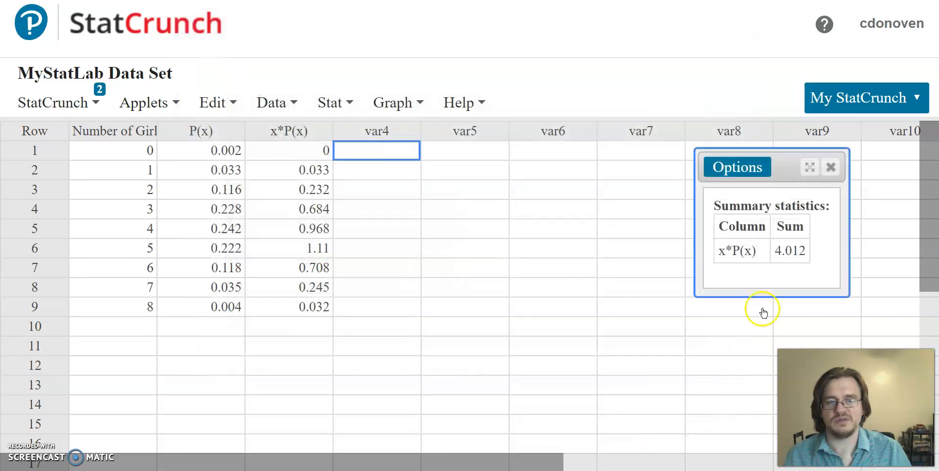
pyautogui.moveTo(790, 172); pyautogui.dragTo(573, 96)
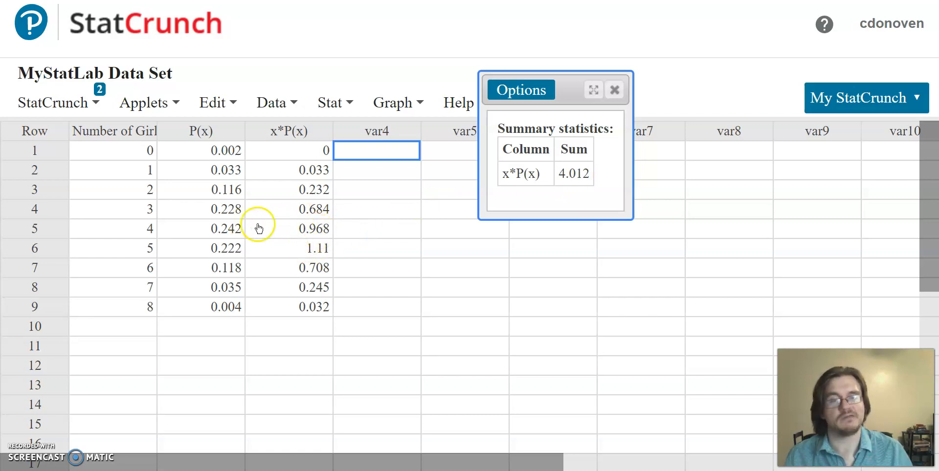
pyautogui.click(615, 90)
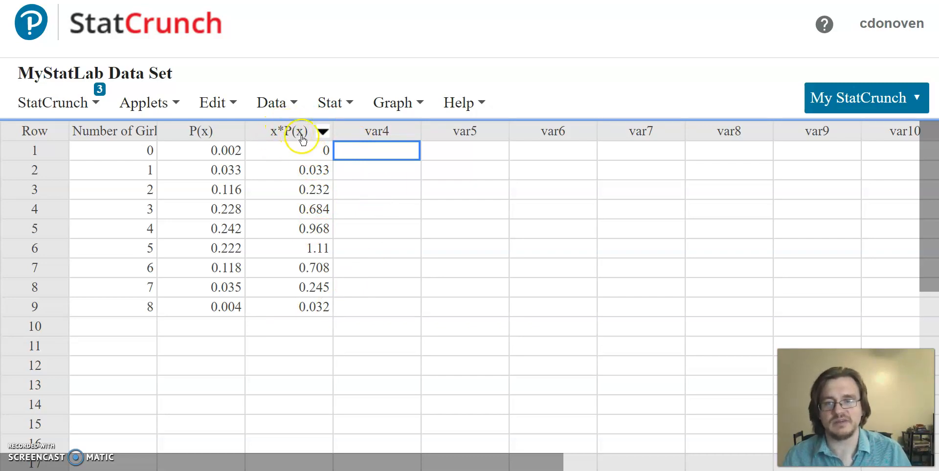
# Start a new computed column expression and enter "Number of Girls x"^2 in the expression builder
pyautogui.click(283, 102)
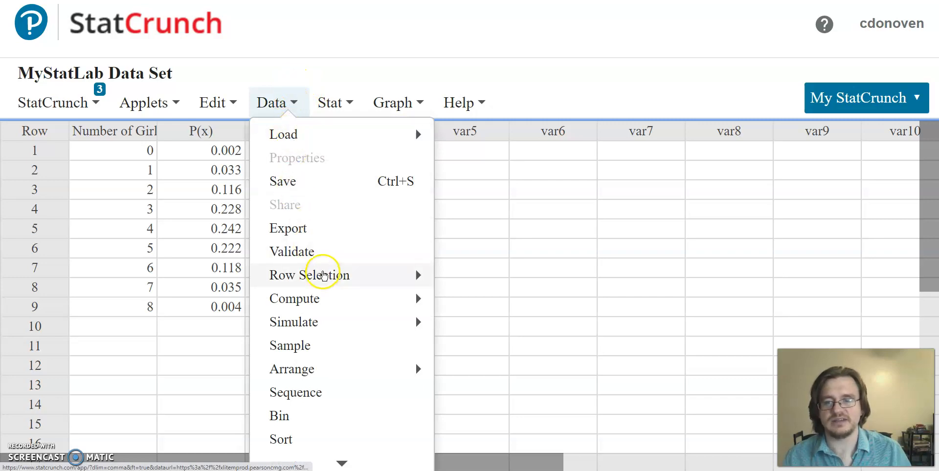
pyautogui.moveTo(319, 299)
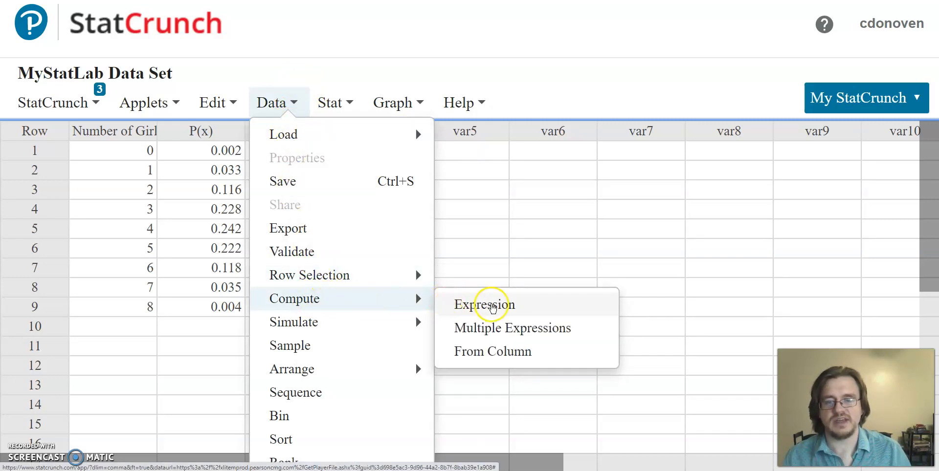
pyautogui.click(489, 305)
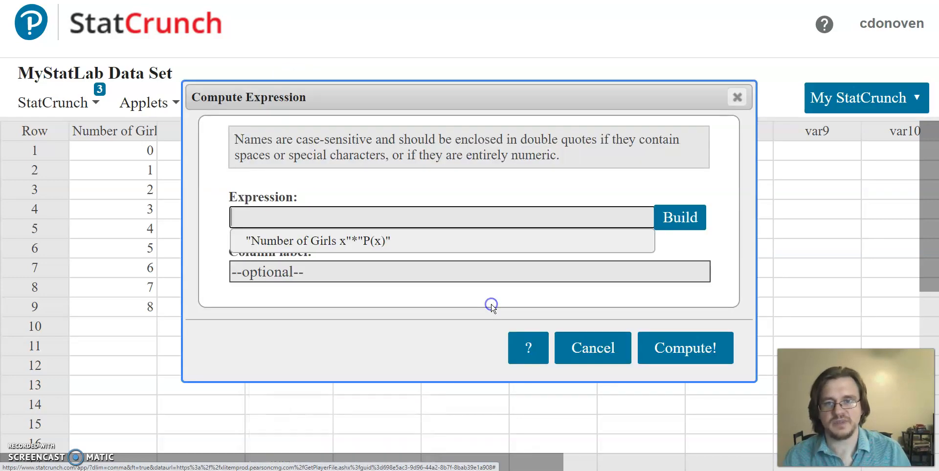
pyautogui.click(674, 219)
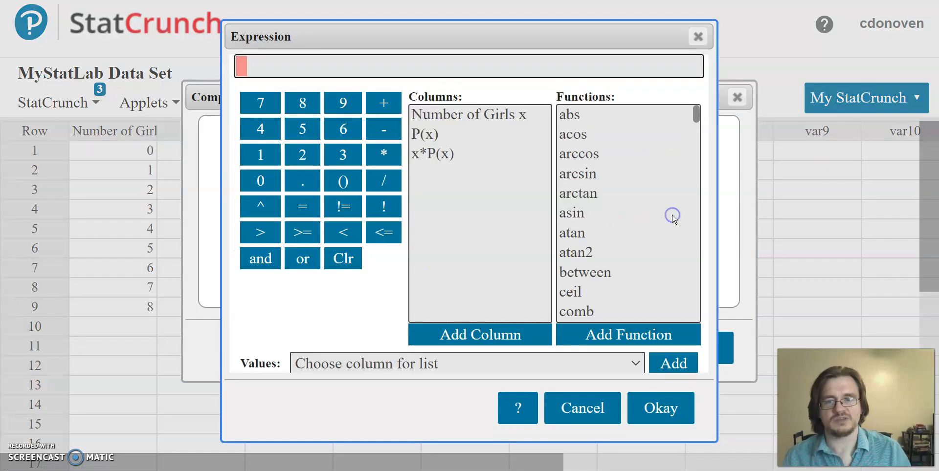
pyautogui.doubleClick(463, 116)
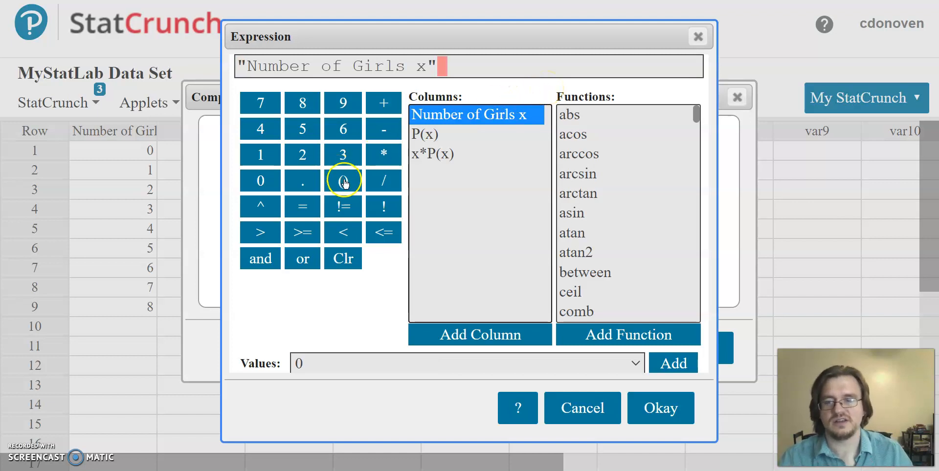
pyautogui.click(261, 205)
pyautogui.click(298, 156)
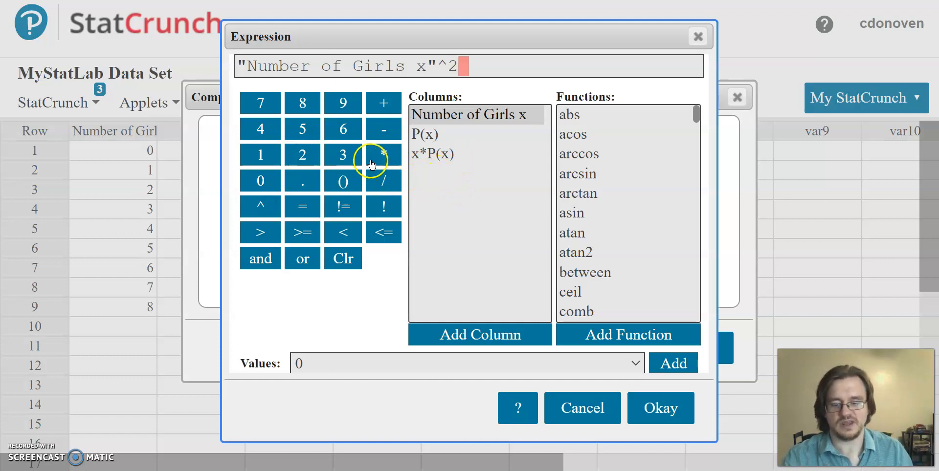
# Enclose the squared "Number of Girls x" term in parentheses
pyautogui.write(')')
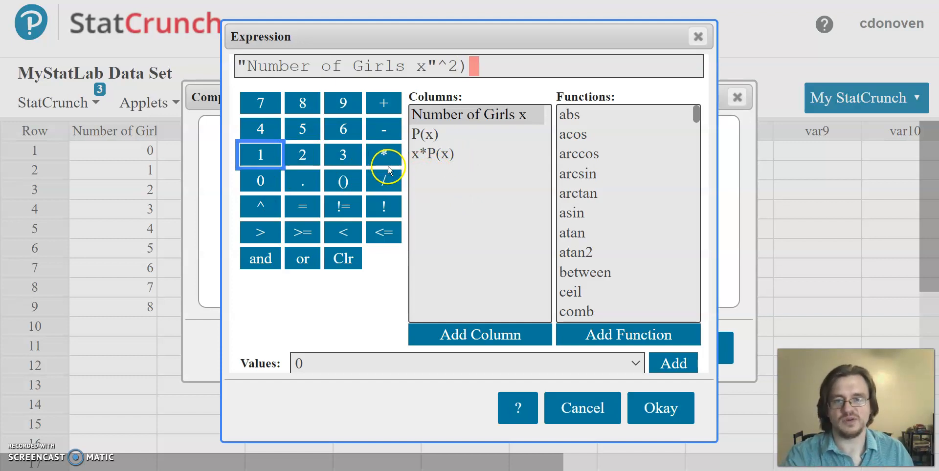
pyautogui.click(472, 68)
pyautogui.press('Left')
pyautogui.press('Left')
pyautogui.press('Left')
pyautogui.press('Left')
pyautogui.press('Left')
pyautogui.press('Left')
pyautogui.press('Left')
pyautogui.press('Left')
pyautogui.press('Left')
pyautogui.press('Left')
pyautogui.press('Left')
pyautogui.press('Left')
pyautogui.press('Left')
pyautogui.press('Left')
pyautogui.press('Left')
pyautogui.press('Left')
pyautogui.press('Left')
pyautogui.press('Left')
pyautogui.press('Left')
pyautogui.press('Left')
pyautogui.press('Left')
pyautogui.press('Left')
pyautogui.write('(')
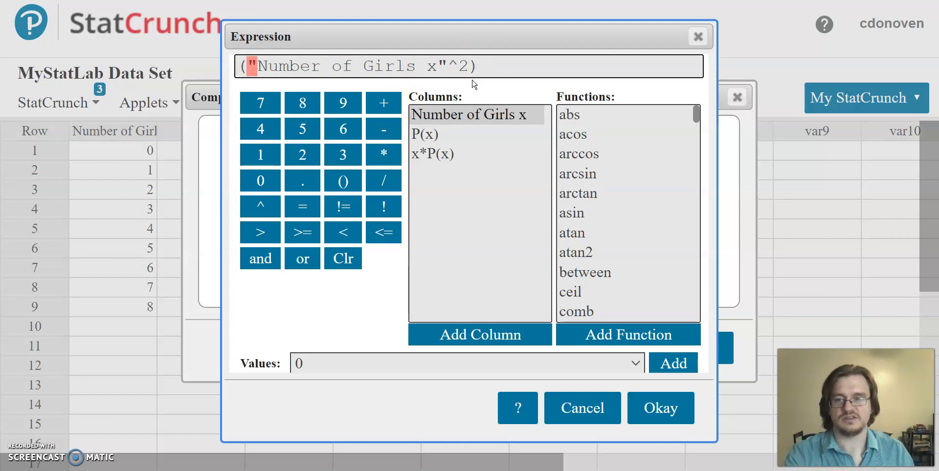
pyautogui.click(494, 65)
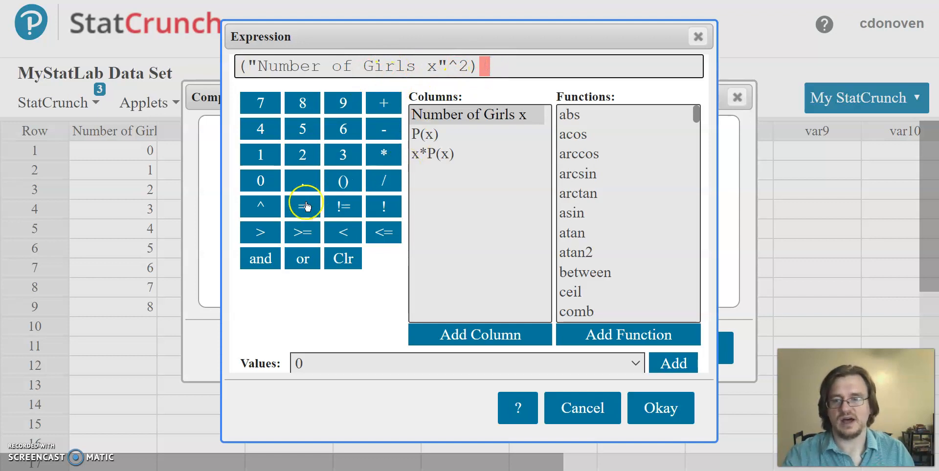
# Multiply the parenthesized term by "P(x)" and compute the expression as a new column in the data table
pyautogui.click(383, 155)
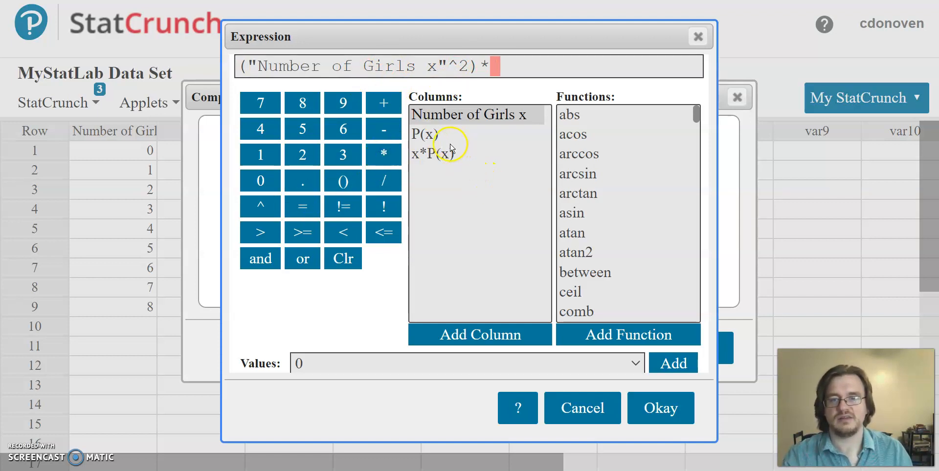
pyautogui.doubleClick(429, 135)
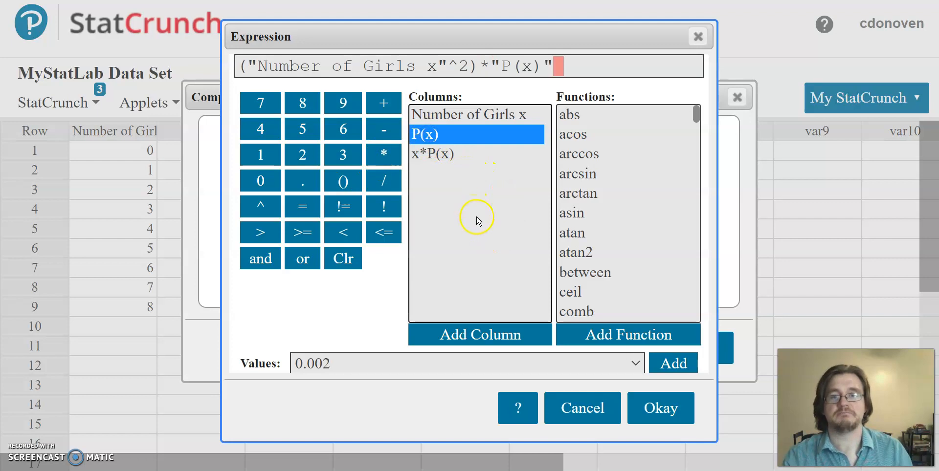
pyautogui.click(667, 412)
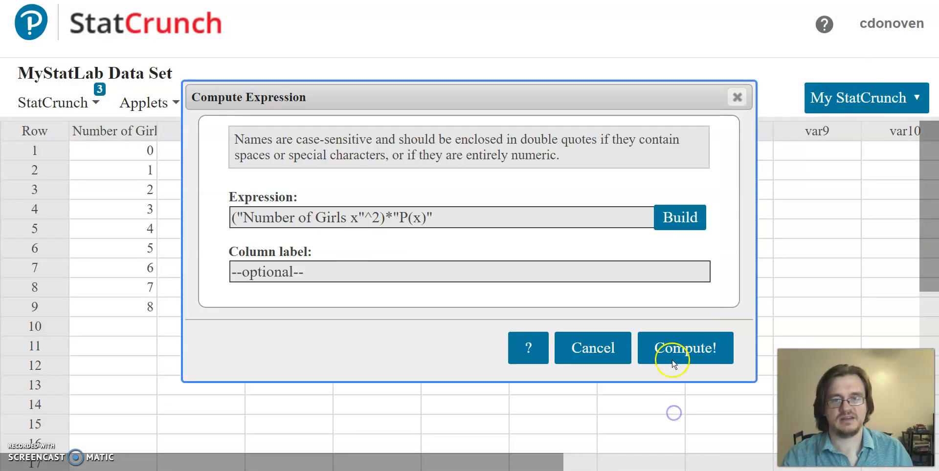
pyautogui.click(678, 356)
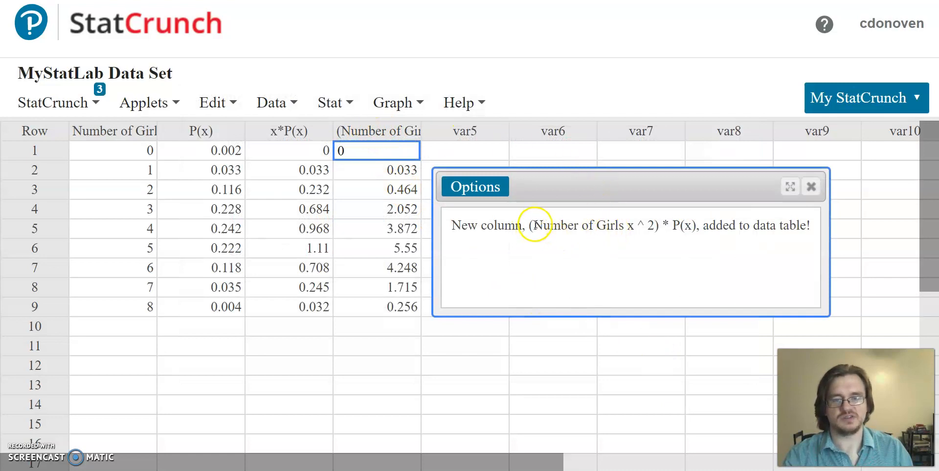
# Rename the newly computed column x^2*P(x) and close the new-column message window
pyautogui.moveTo(533, 226); pyautogui.dragTo(644, 227)
pyautogui.click(661, 253)
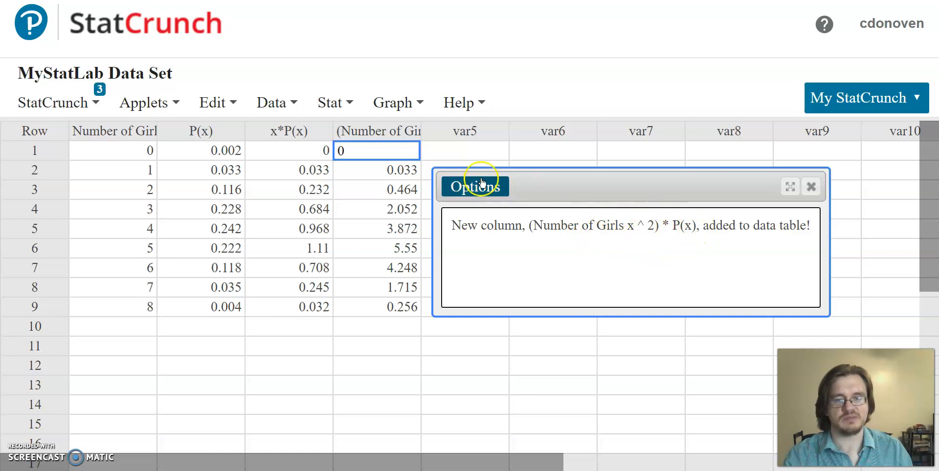
pyautogui.click(374, 132)
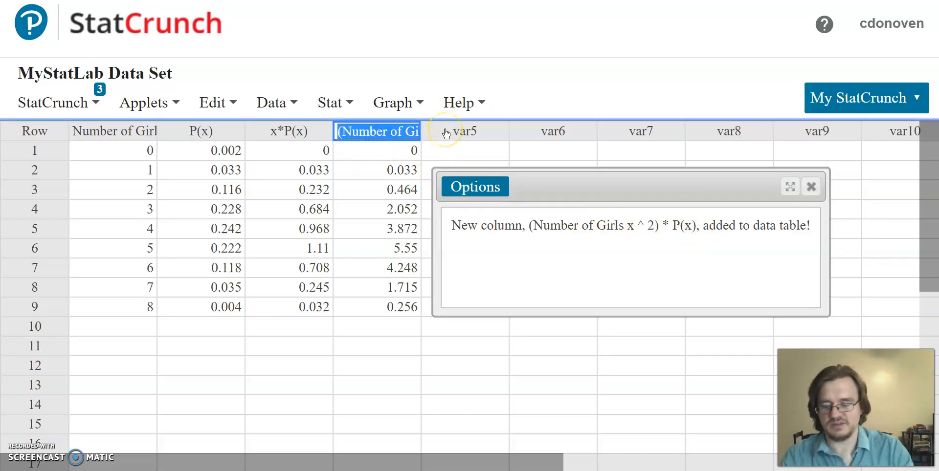
pyautogui.write('x^2*P(x')
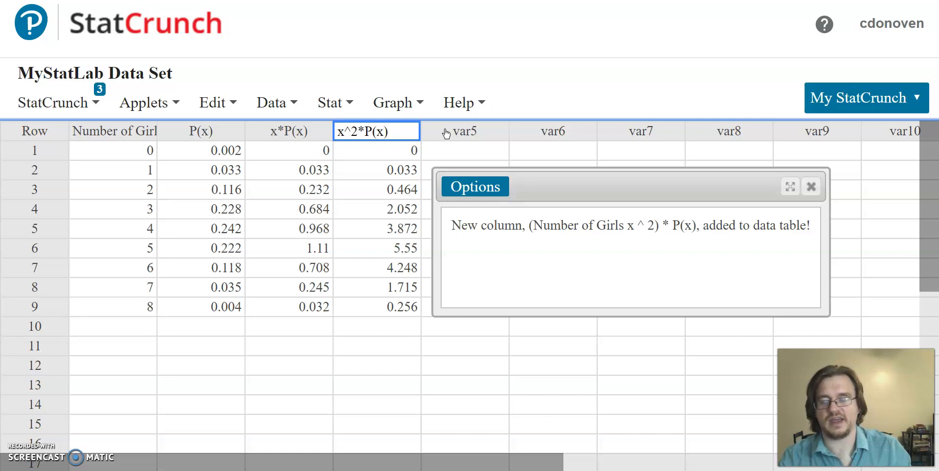
pyautogui.click(465, 148)
pyautogui.click(811, 186)
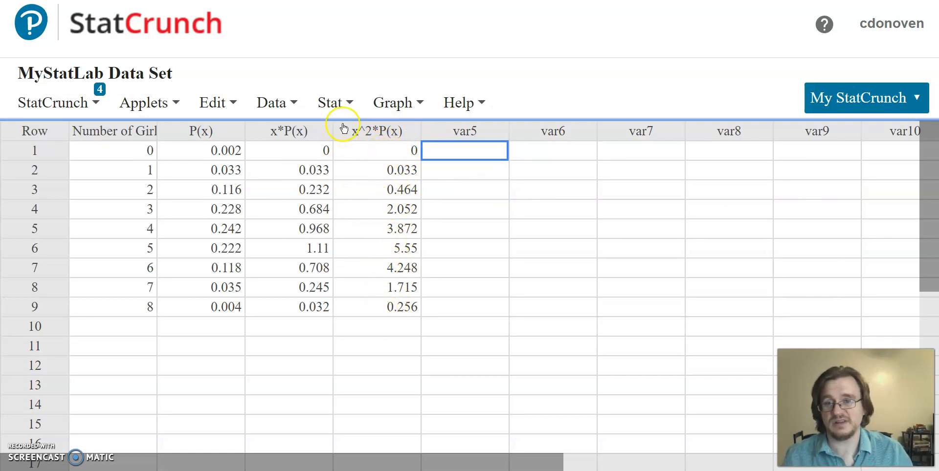
# Compute summary statistics by columns for x^2*P(x), limited to Sum
pyautogui.click(344, 101)
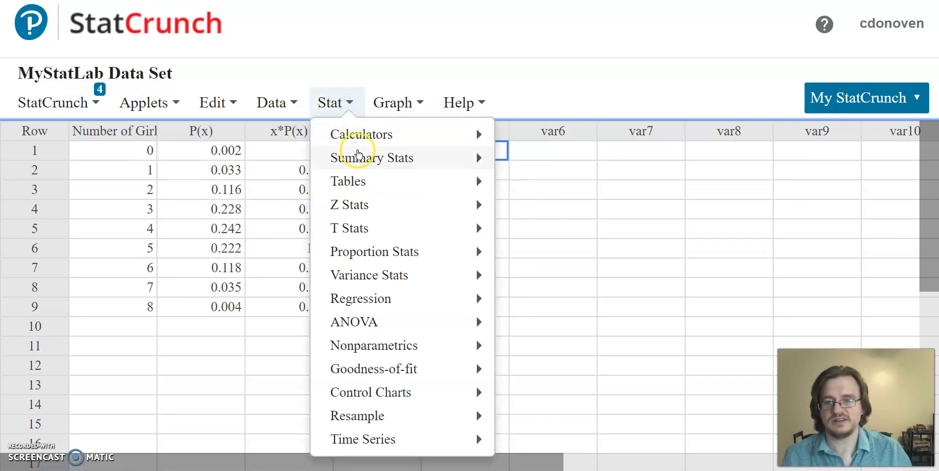
pyautogui.moveTo(388, 160)
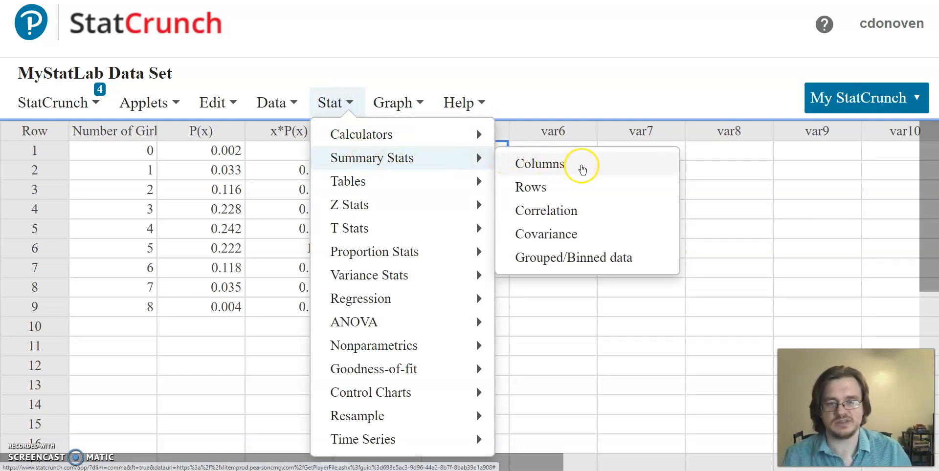
pyautogui.click(581, 168)
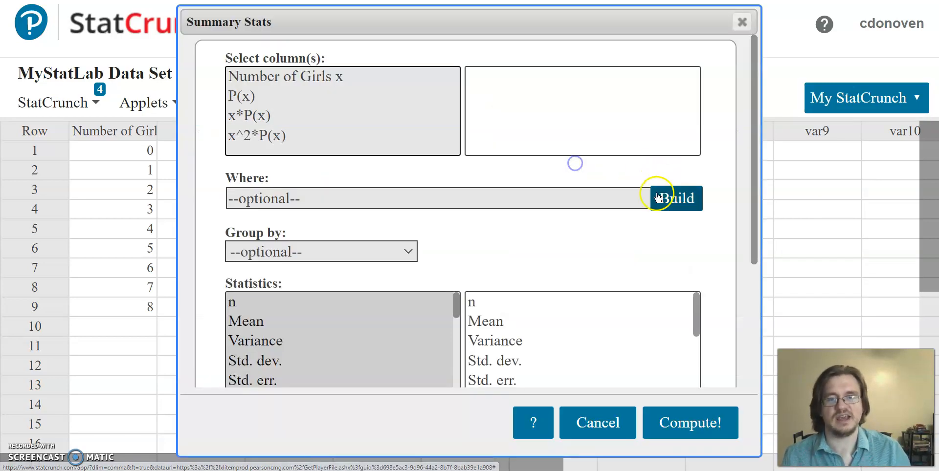
pyautogui.click(265, 137)
pyautogui.scroll(-3, 467, 230)
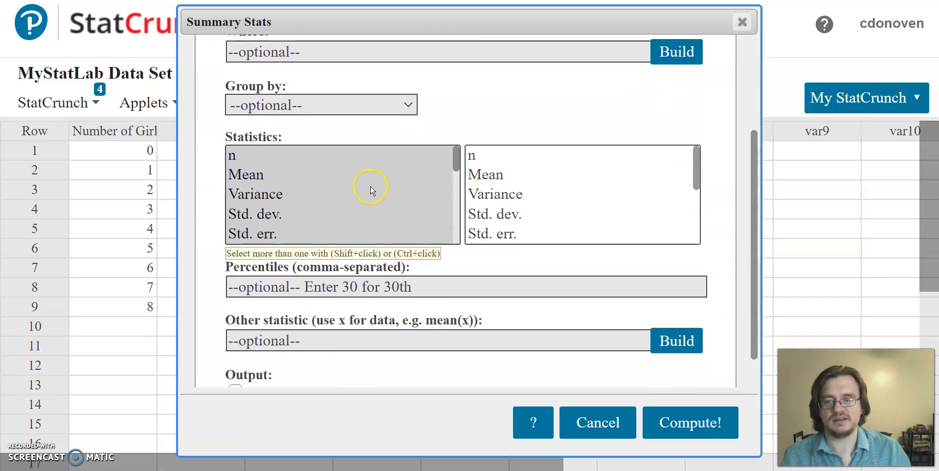
pyautogui.scroll(-4, 372, 191)
pyautogui.click(273, 177)
pyautogui.click(688, 424)
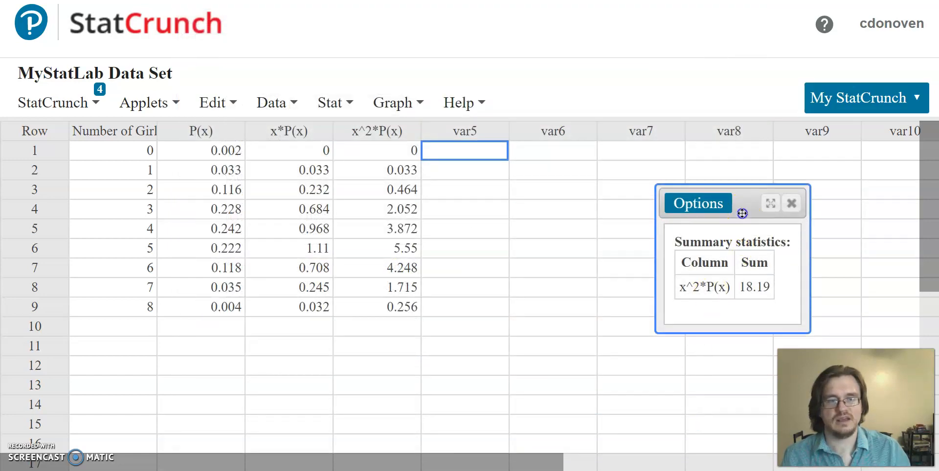
# Move the x^2*P(x) sum result above the data table and enter 18.19 in row 1 of var5
pyautogui.moveTo(742, 213); pyautogui.dragTo(651, 73)
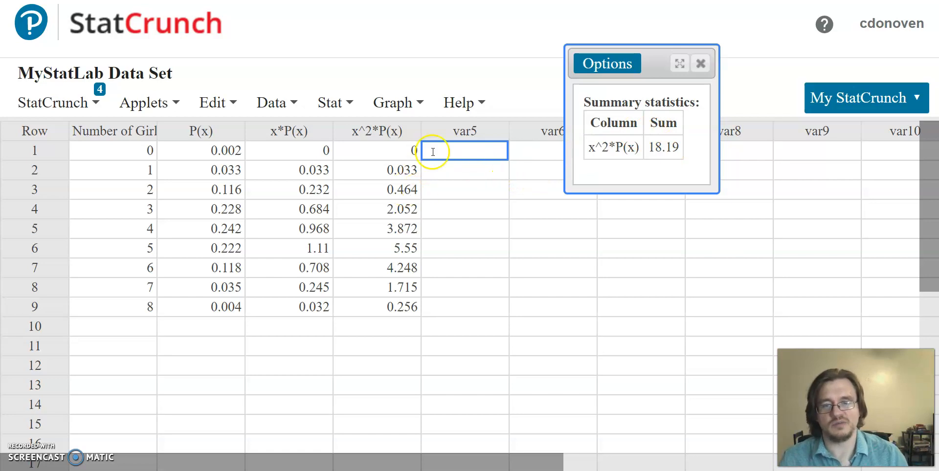
pyautogui.click(648, 148)
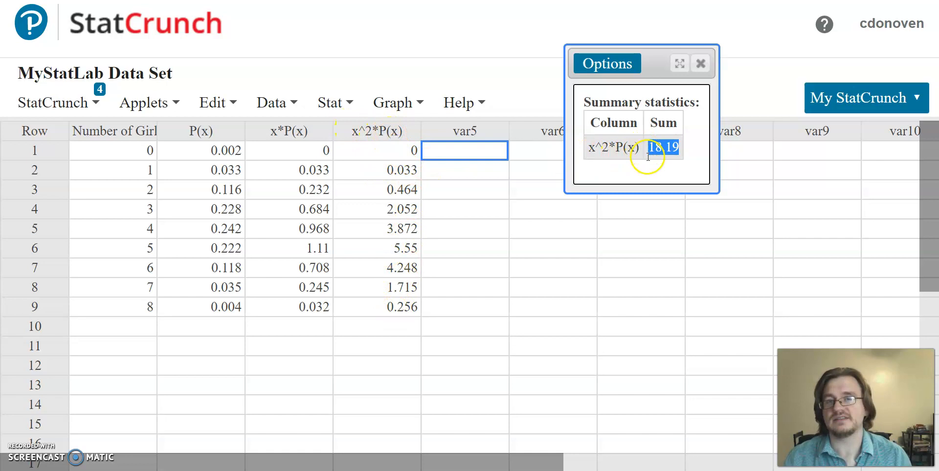
pyautogui.click(469, 157)
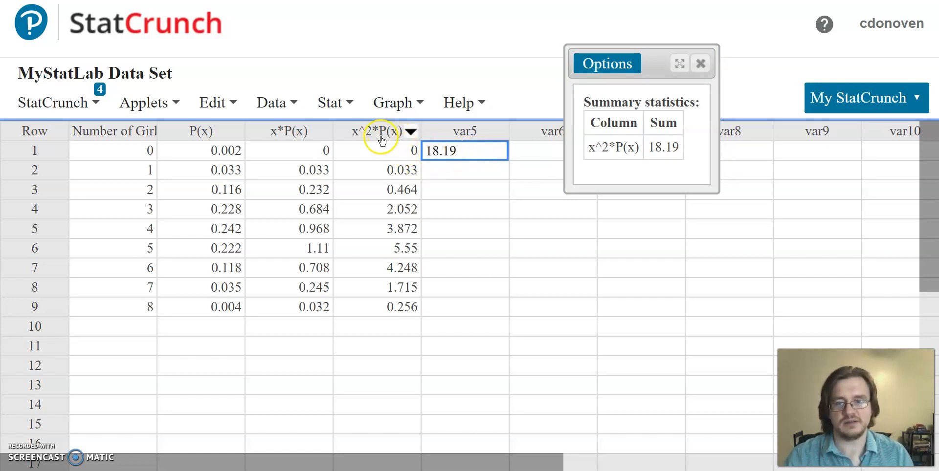
pyautogui.click(480, 169)
# Reopen the hidden Summary Stats result for x*P(x) and place it beside the x^2*P(x) result
pyautogui.click(96, 102)
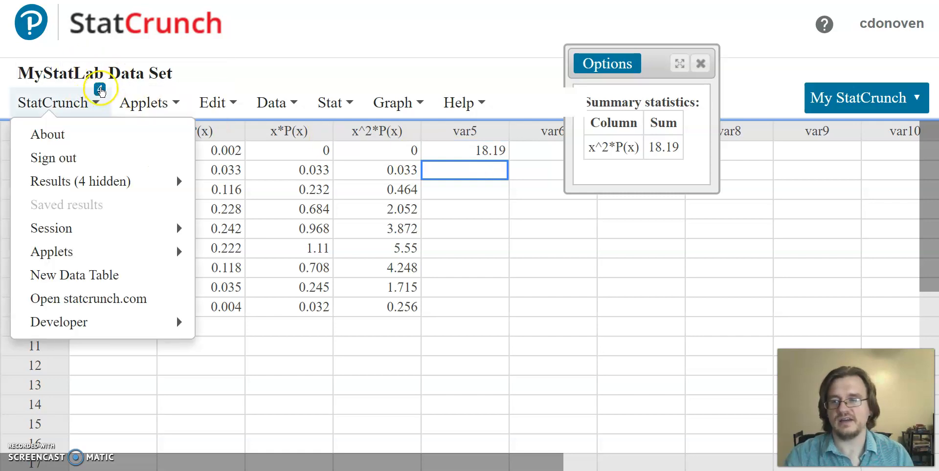
pyautogui.moveTo(99, 190)
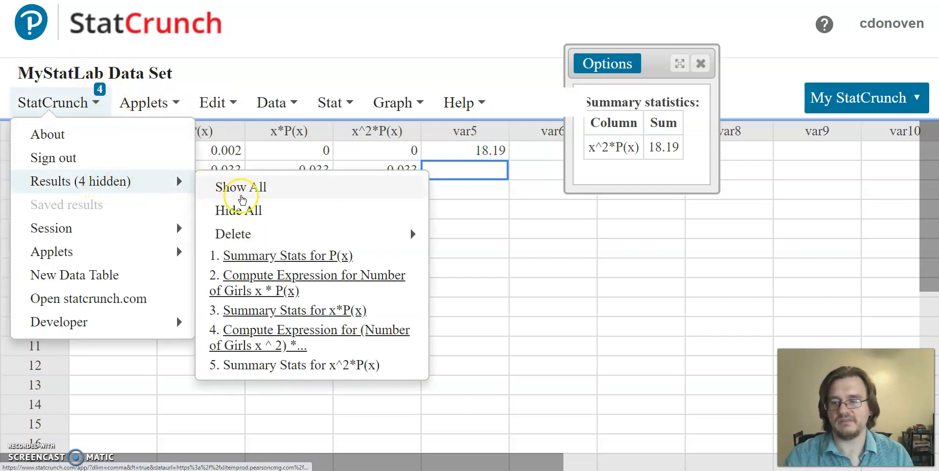
pyautogui.click(299, 312)
pyautogui.moveTo(571, 91); pyautogui.dragTo(734, 89)
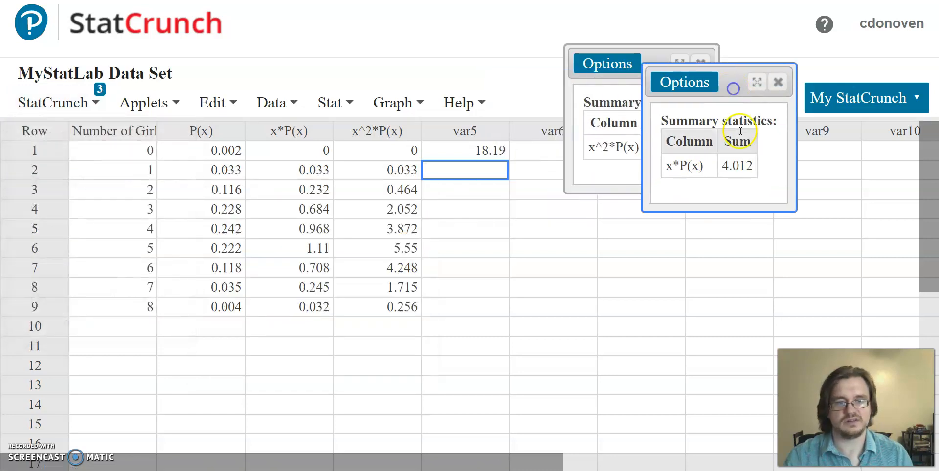
# Enter 4.012 in row 2 of var5 and rearrange the two result windows so both sums can be read
pyautogui.click(482, 170)
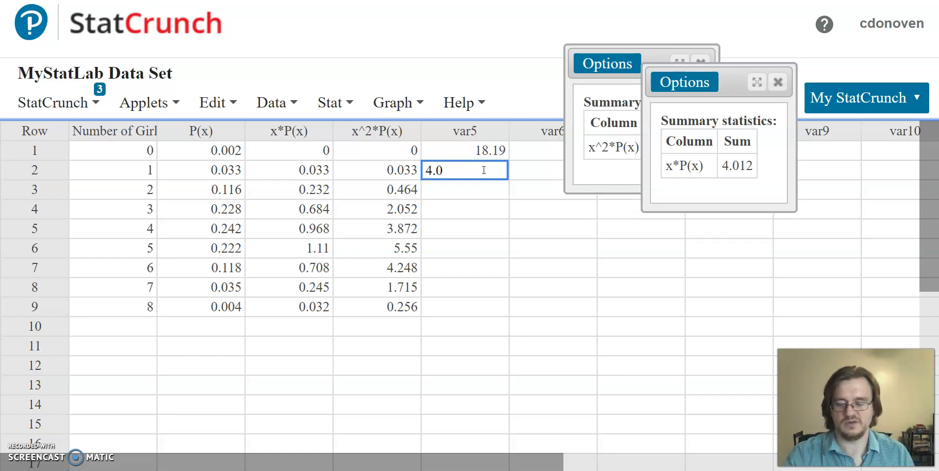
pyautogui.moveTo(736, 80); pyautogui.dragTo(774, 55)
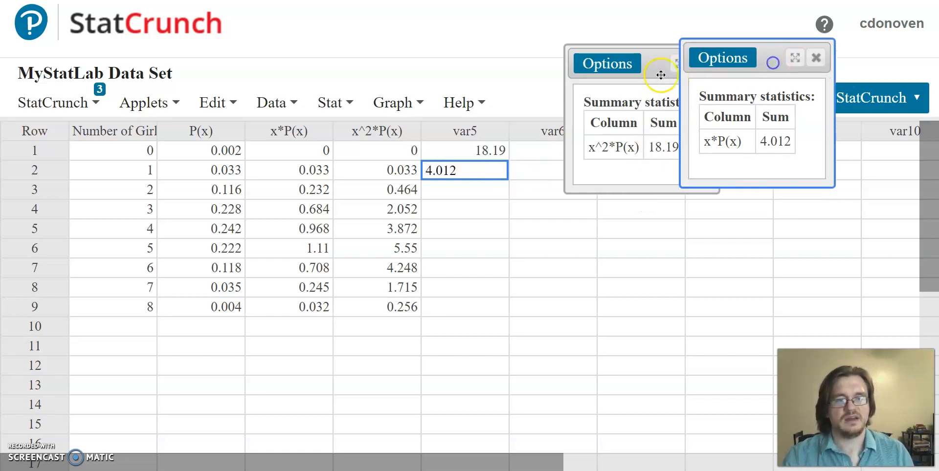
pyautogui.moveTo(658, 67); pyautogui.dragTo(663, 52)
pyautogui.click(548, 151)
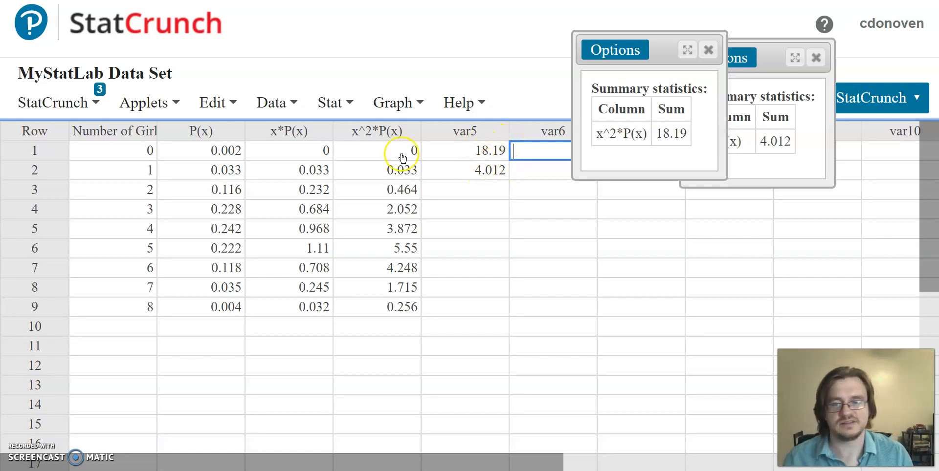
# Open the expression builder for a new computed column and position it so both sum results can be read
pyautogui.click(334, 102)
pyautogui.moveTo(278, 101)
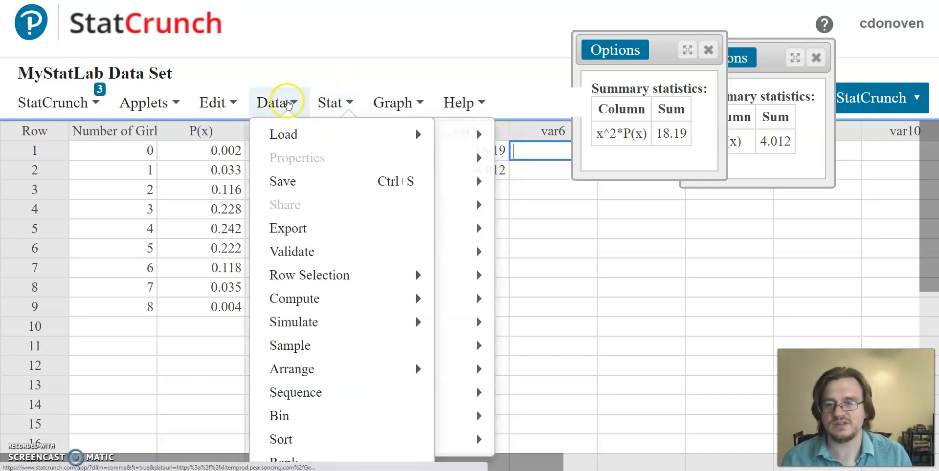
pyautogui.moveTo(410, 299)
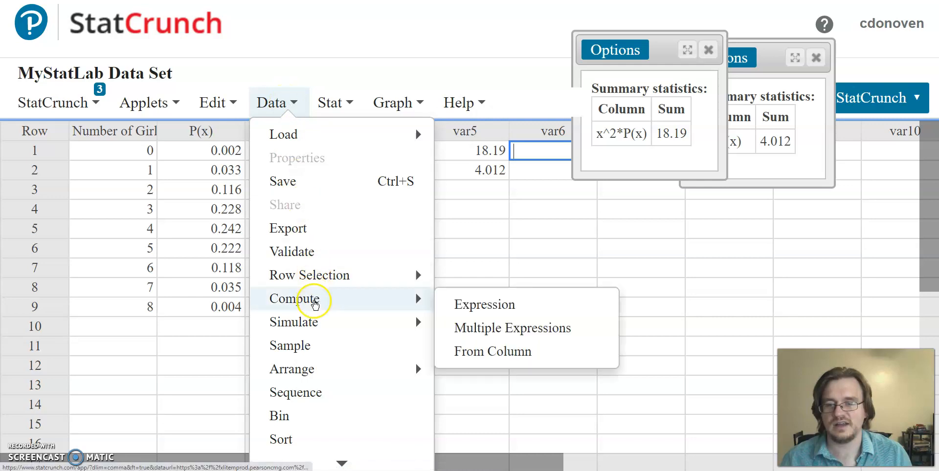
pyautogui.click(480, 308)
pyautogui.moveTo(480, 101); pyautogui.dragTo(428, 225)
pyautogui.click(630, 306)
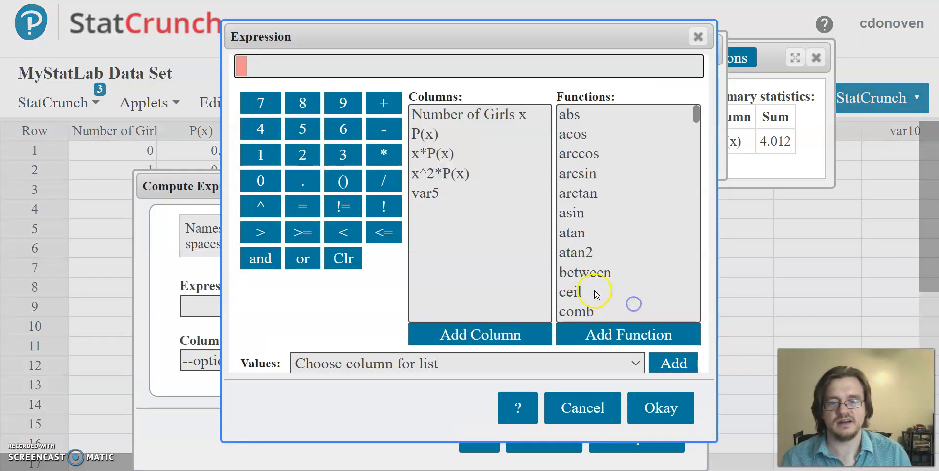
pyautogui.moveTo(456, 42); pyautogui.dragTo(237, 73)
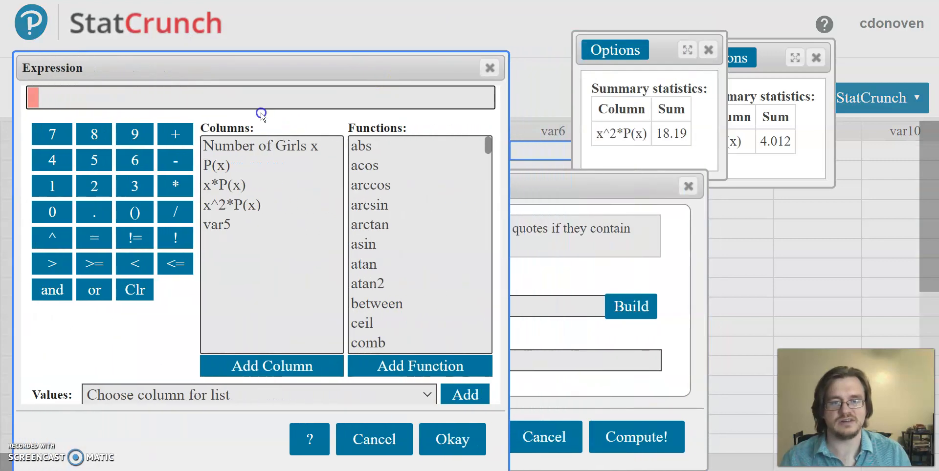
pyautogui.moveTo(250, 103); pyautogui.dragTo(288, 102)
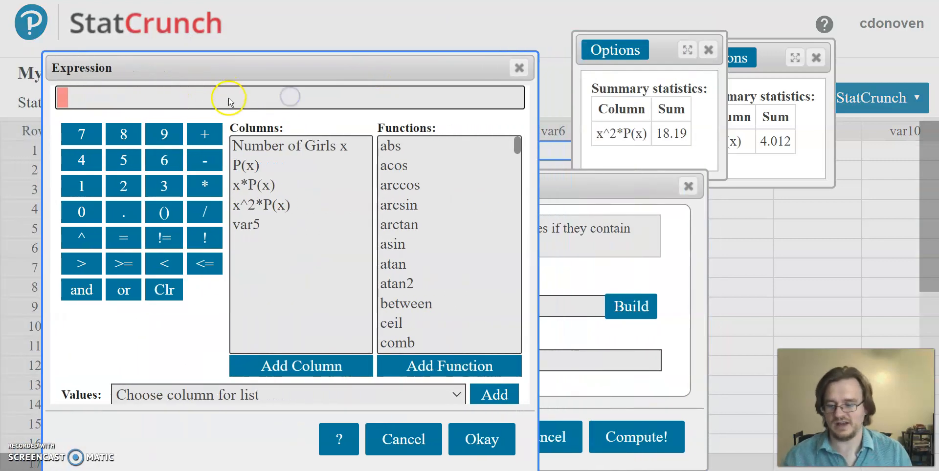
# Build the expression 18.19-4.012^2 and compute it as a new column without a custom label
pyautogui.write('18.')
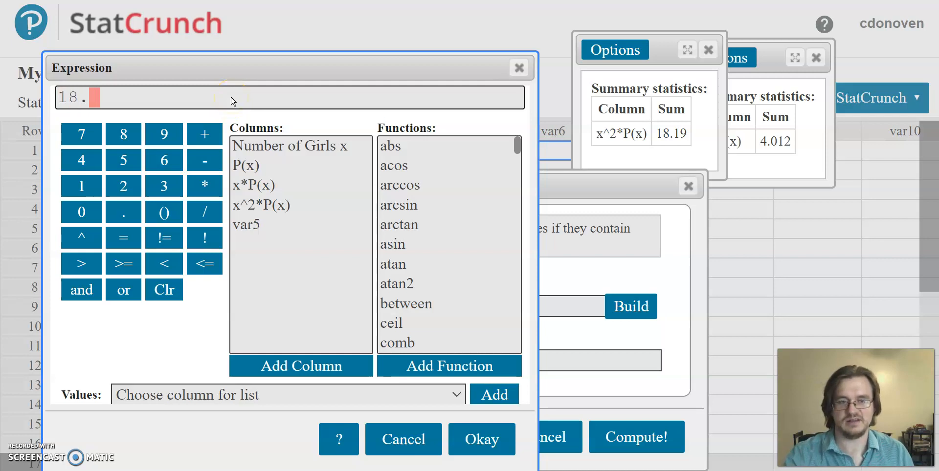
pyautogui.write('19')
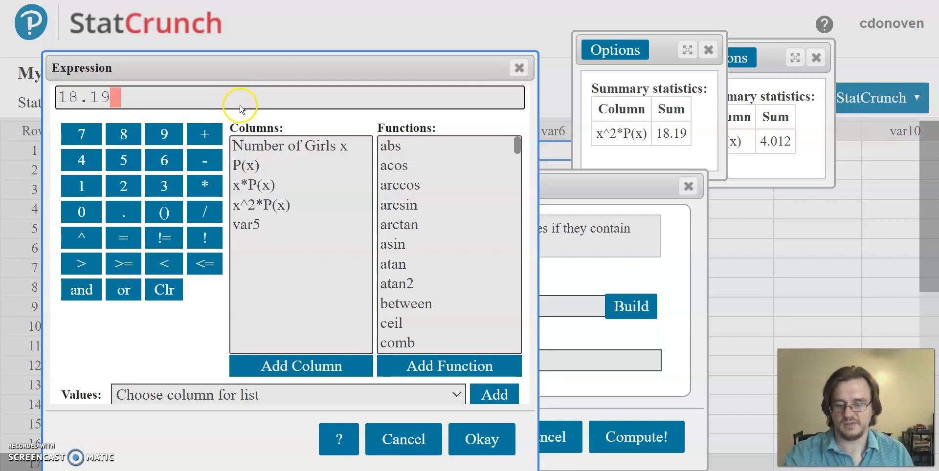
pyautogui.write('-4.012')
pyautogui.click(81, 238)
pyautogui.click(128, 197)
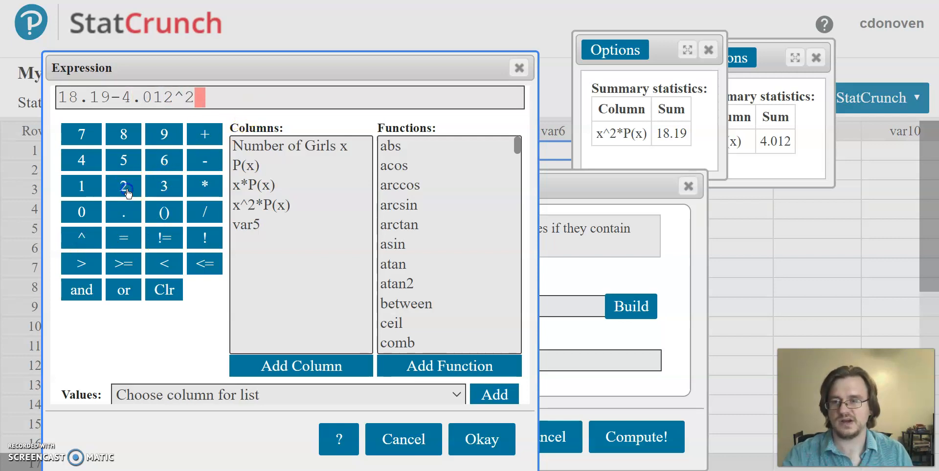
pyautogui.click(482, 439)
pyautogui.click(641, 436)
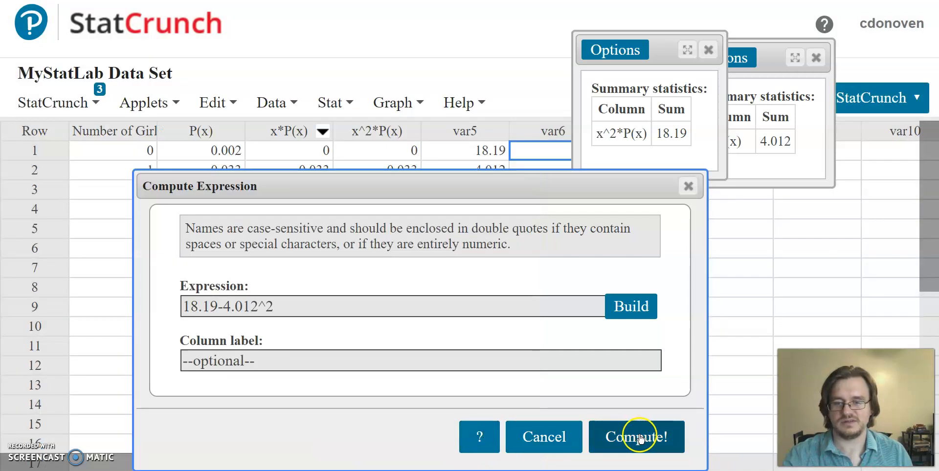
# Move the x^2*P(x) sum result off the new column and show the full variance value in row 1
pyautogui.click(658, 120)
pyautogui.moveTo(660, 46); pyautogui.dragTo(339, 73)
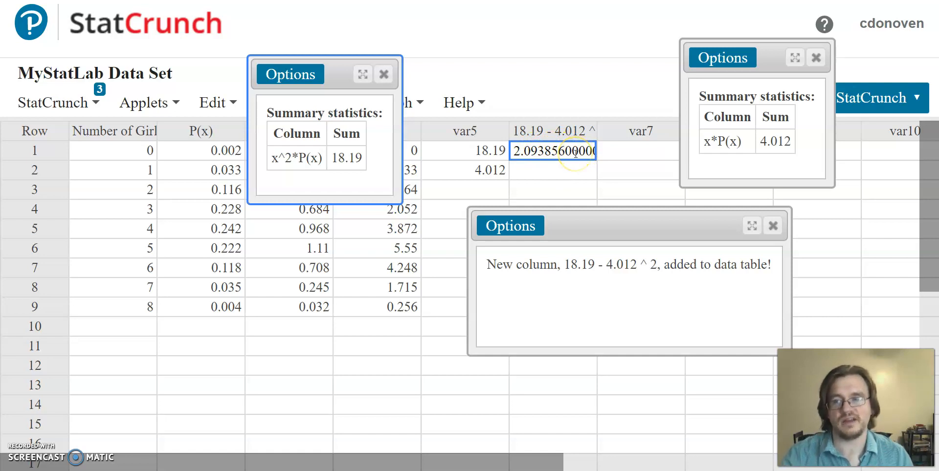
pyautogui.moveTo(341, 74); pyautogui.dragTo(211, 223)
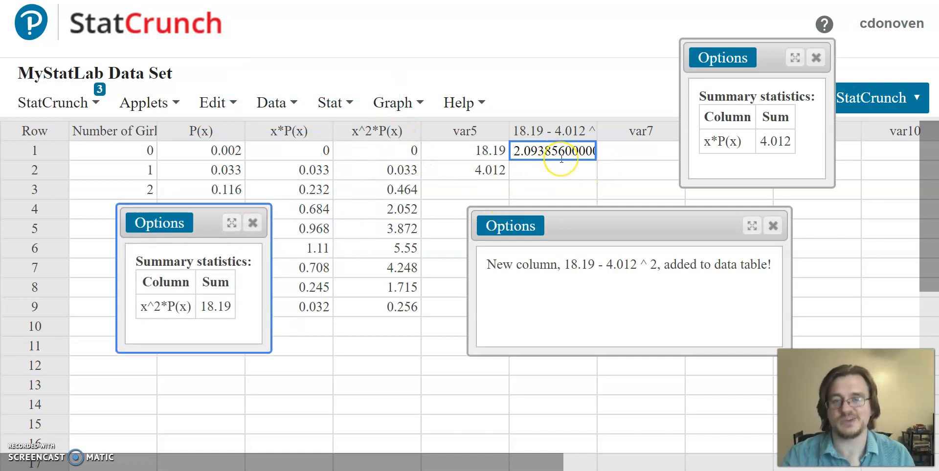
# Open the expression builder for another computed column and place it so the variance in row 1 can be read
pyautogui.click(293, 102)
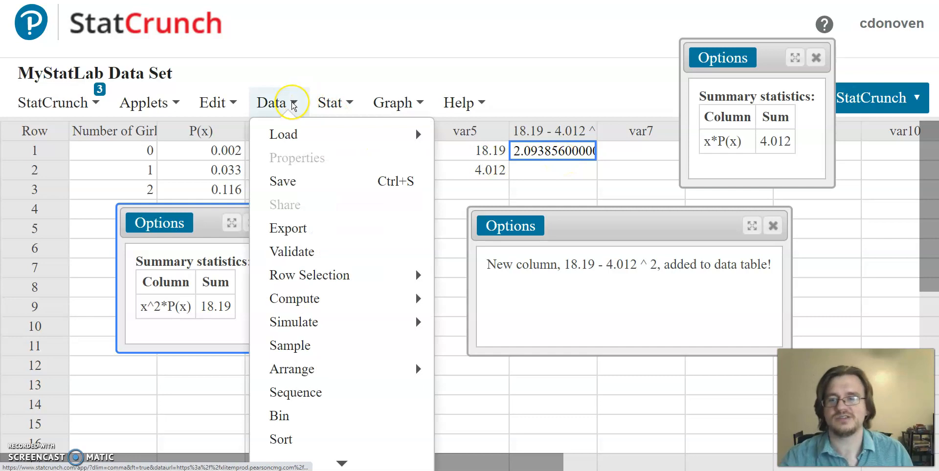
pyautogui.moveTo(426, 299)
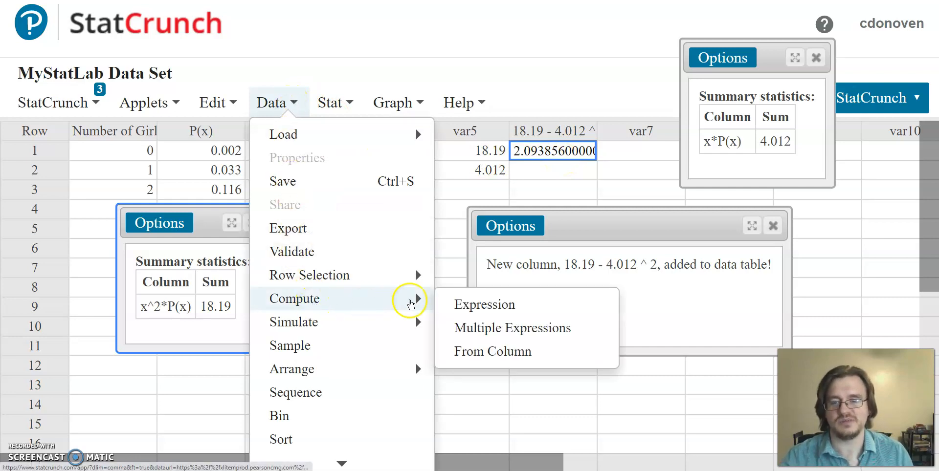
pyautogui.click(496, 306)
pyautogui.moveTo(562, 99); pyautogui.dragTo(410, 198)
pyautogui.click(515, 306)
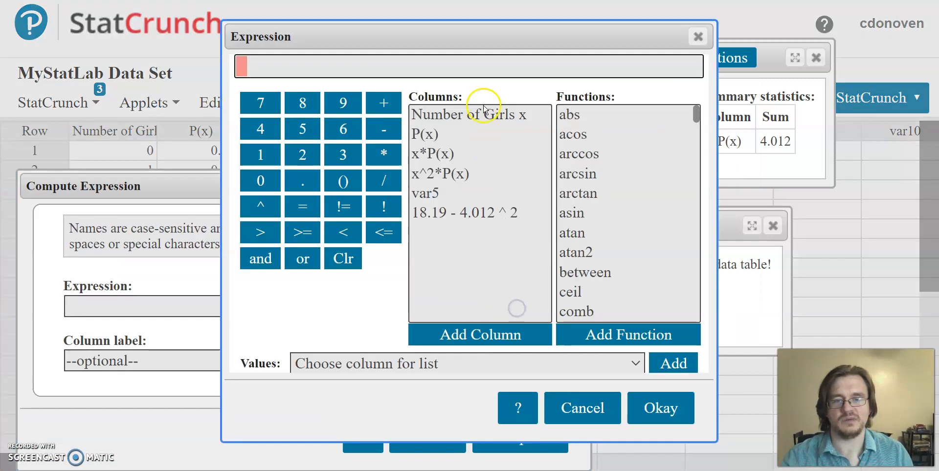
pyautogui.moveTo(479, 37); pyautogui.dragTo(225, 75)
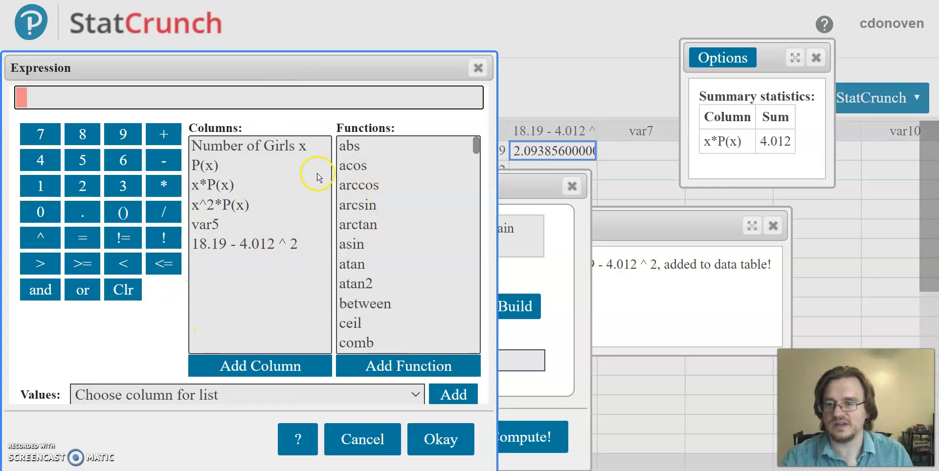
# Find the sqrt function in the function list and add it to the expression
pyautogui.scroll(-1, 377, 188)
pyautogui.scroll(1, 374, 156)
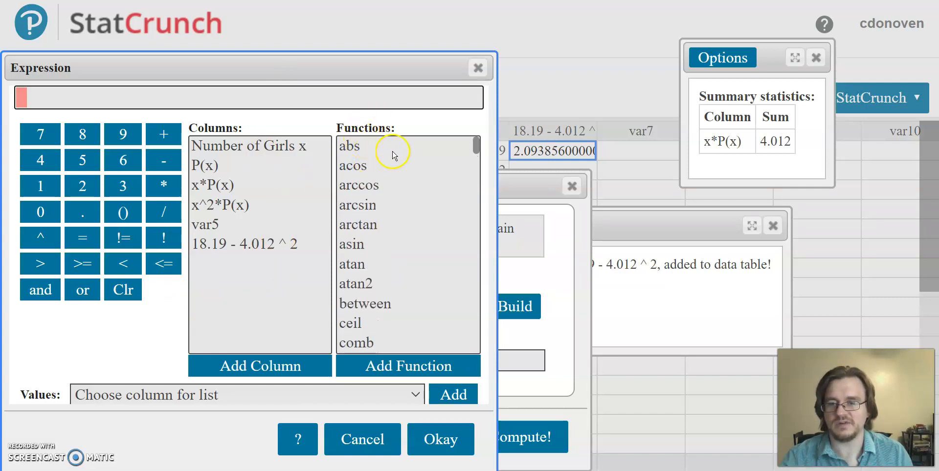
pyautogui.scroll(-20, 386, 210)
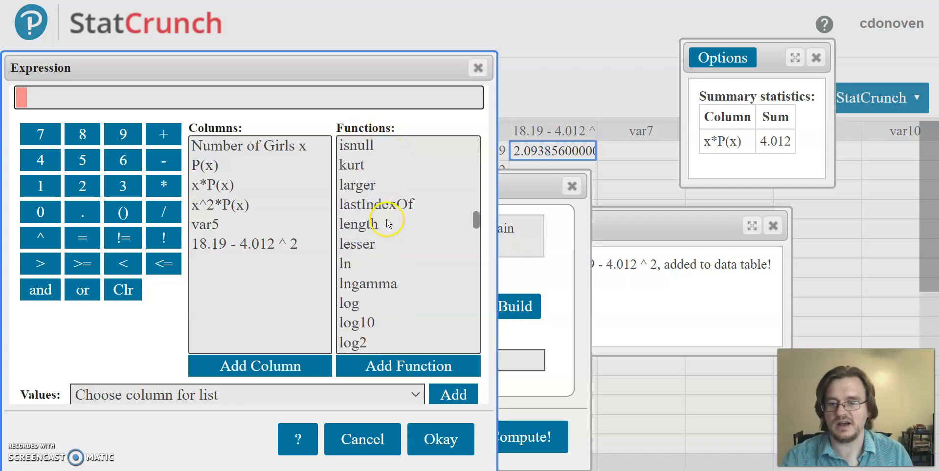
pyautogui.scroll(-20, 386, 238)
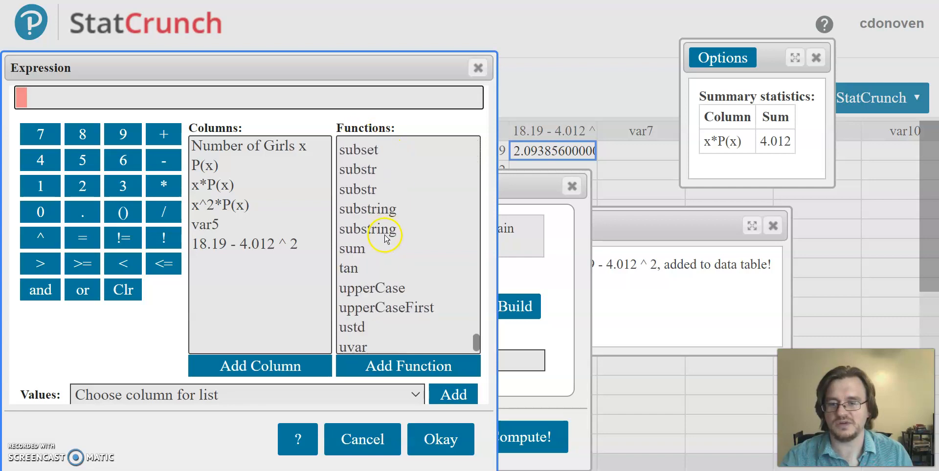
pyautogui.scroll(3, 386, 233)
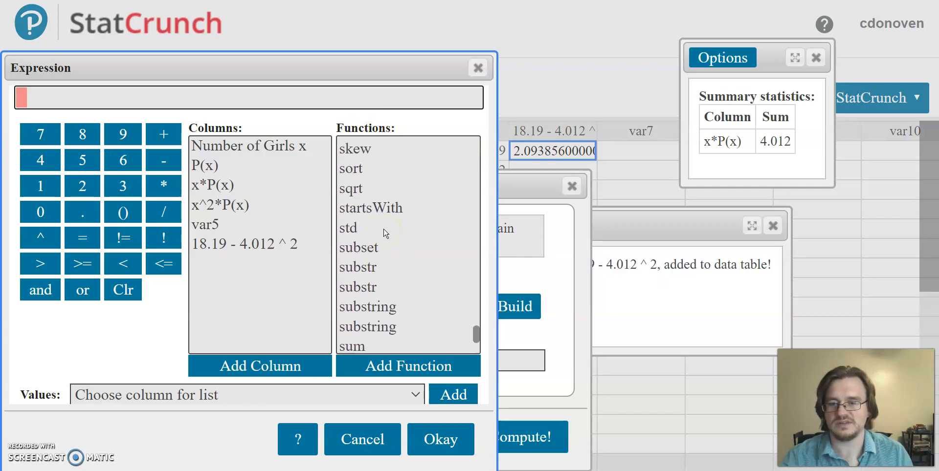
pyautogui.scroll(2, 386, 234)
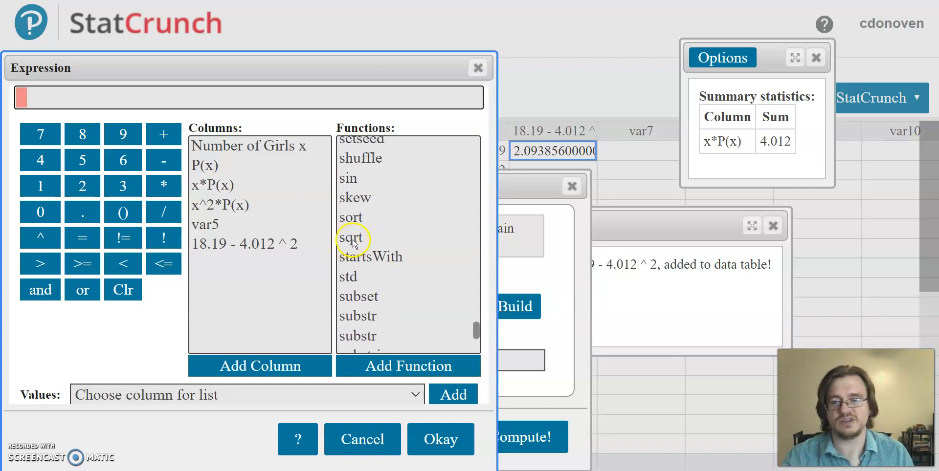
pyautogui.click(354, 243)
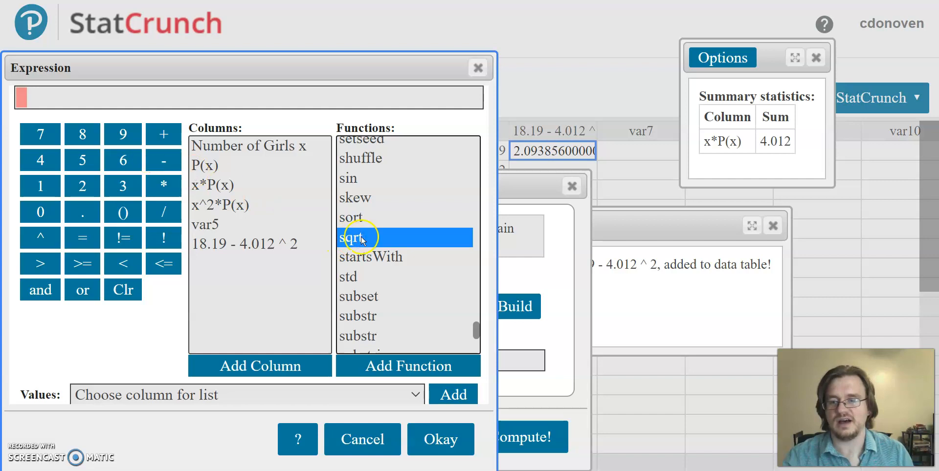
pyautogui.doubleClick(361, 239)
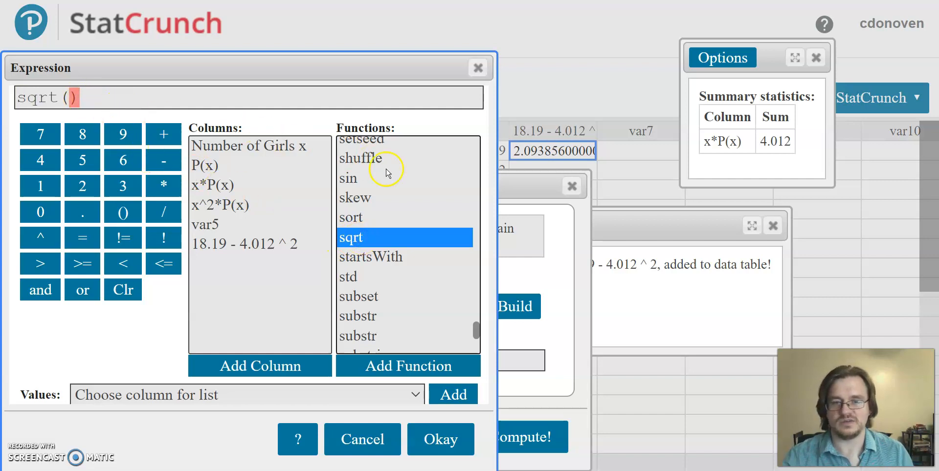
# Complete the expression as sqrt(2.093856) and compute it as a new column without a custom label
pyautogui.write('2.')
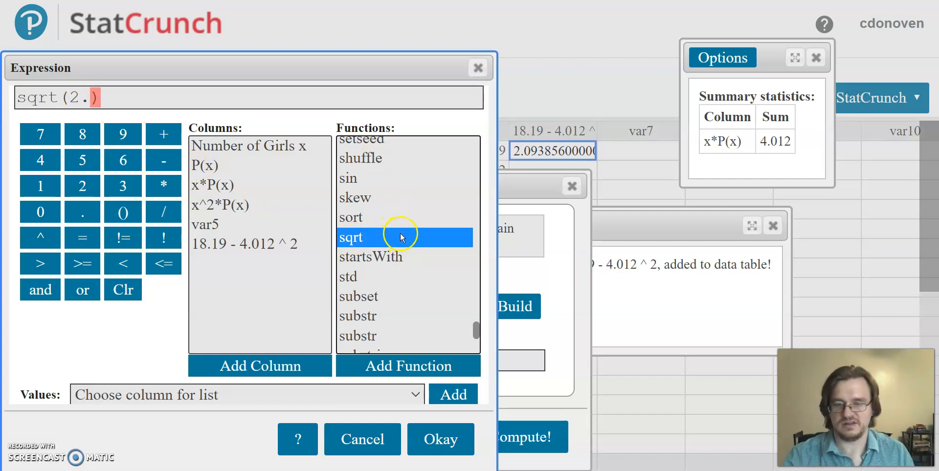
pyautogui.write('09')
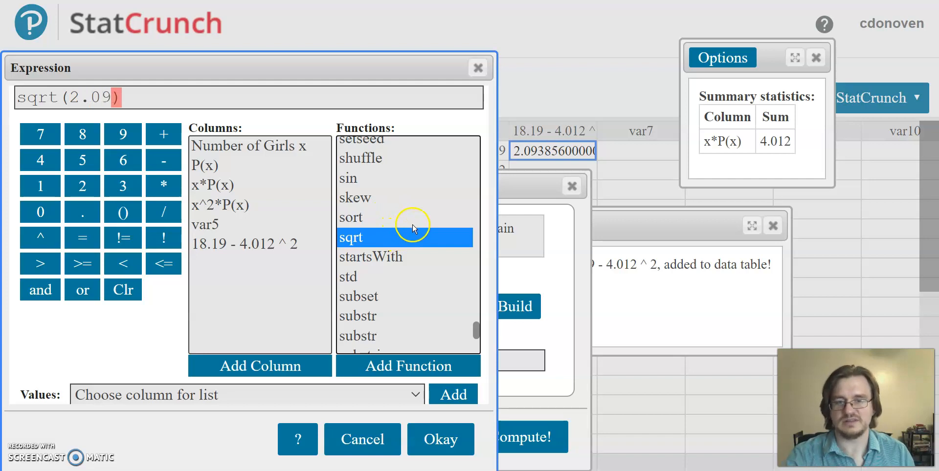
pyautogui.write('3')
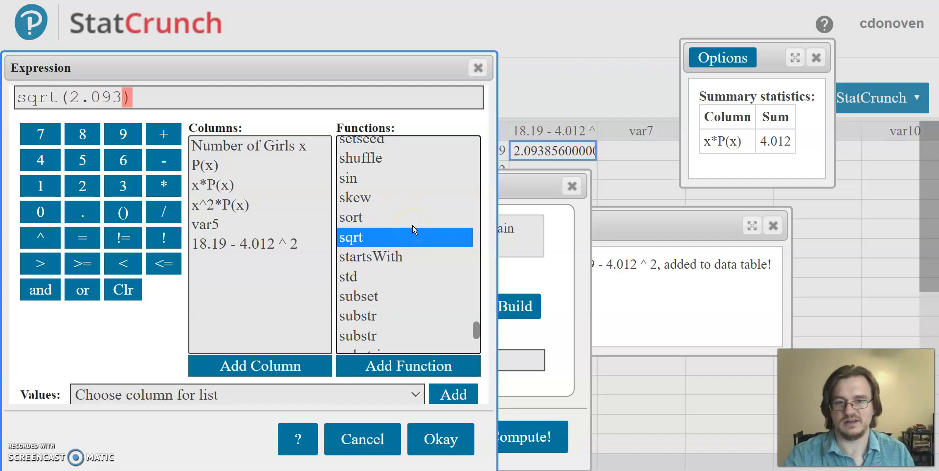
pyautogui.write('856')
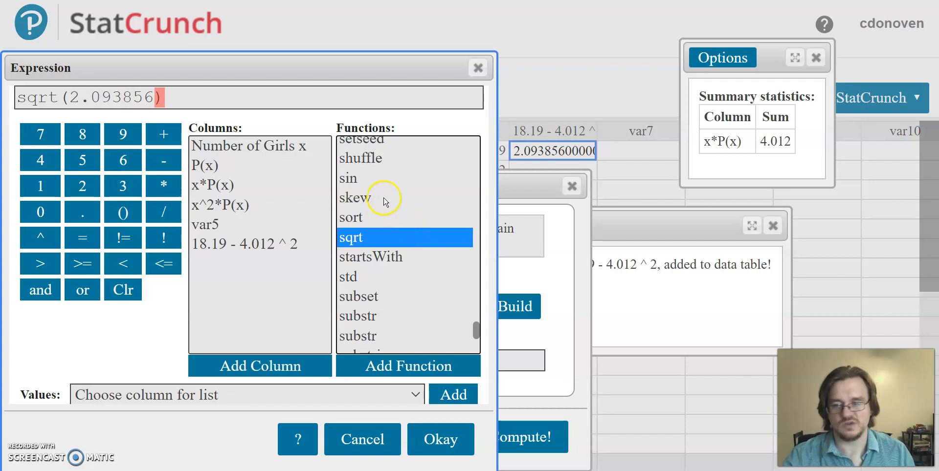
pyautogui.click(450, 446)
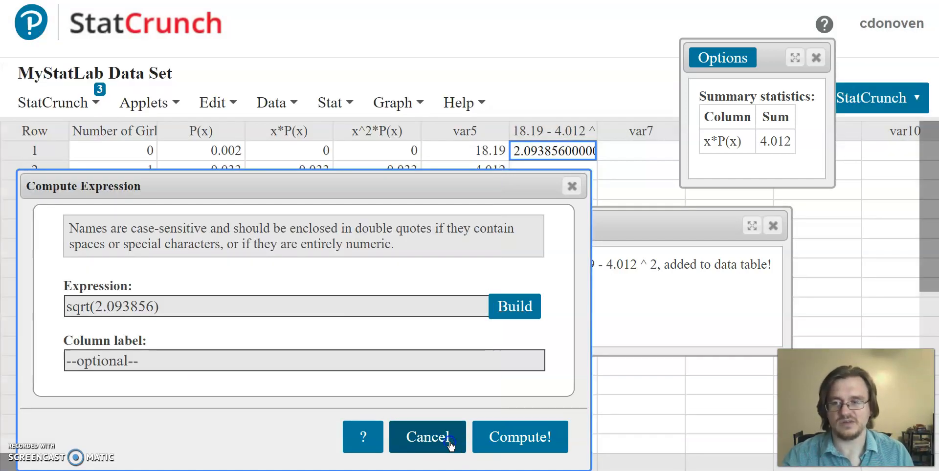
pyautogui.click(520, 438)
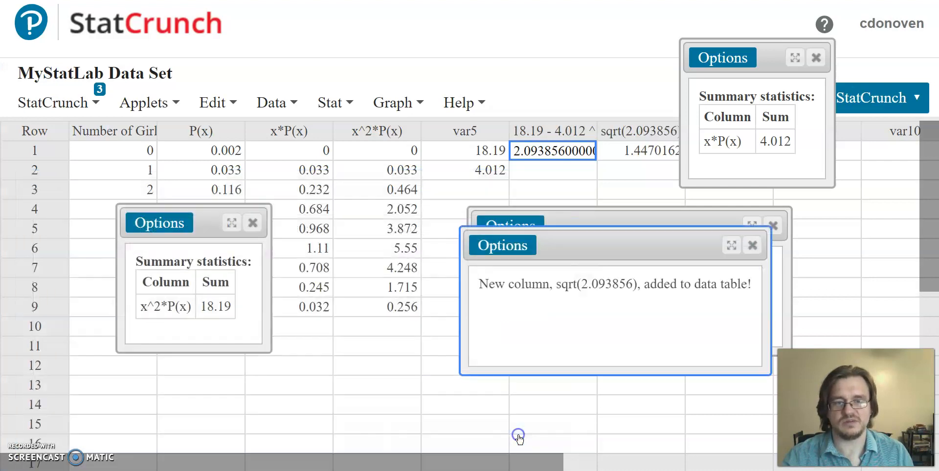
# Uncover the sqrt(2.093856) column to read its full row 1 value, and close all open result windows
pyautogui.moveTo(786, 62); pyautogui.dragTo(875, 49)
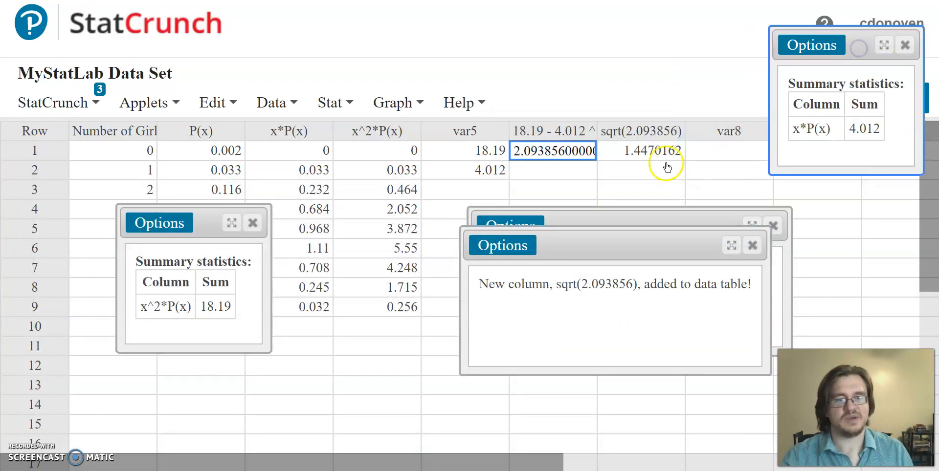
pyautogui.click(661, 152)
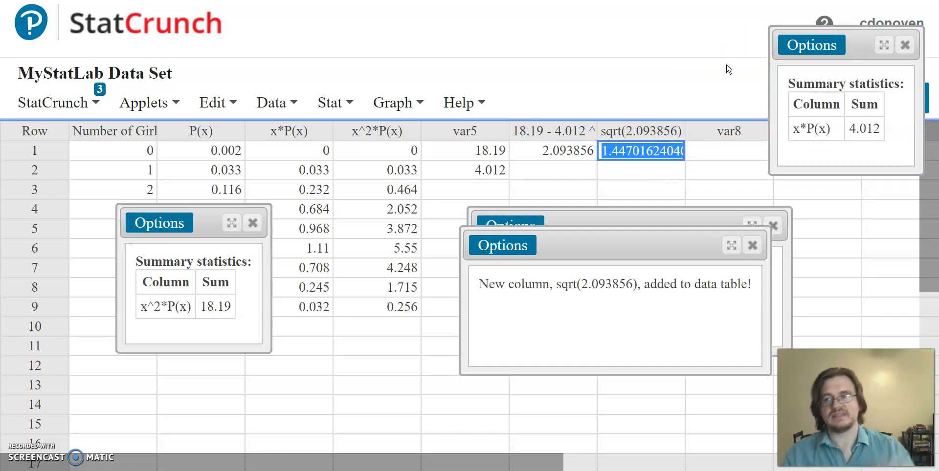
pyautogui.click(252, 224)
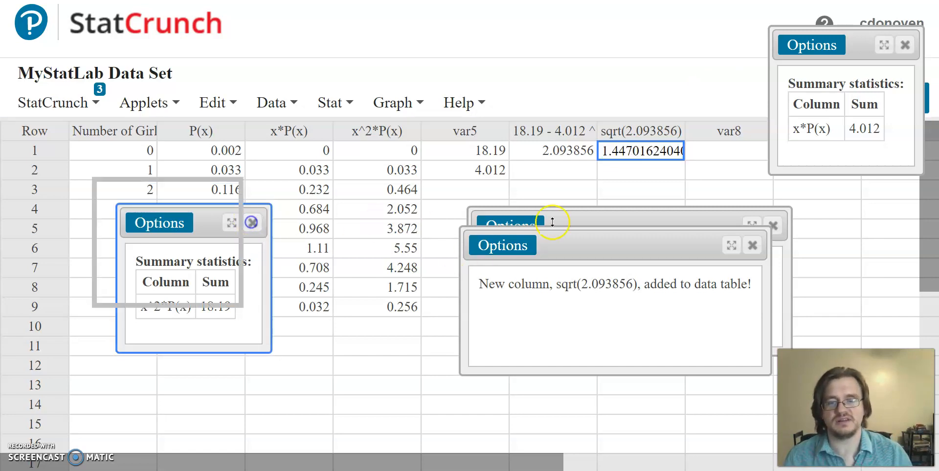
pyautogui.click(752, 245)
pyautogui.click(775, 226)
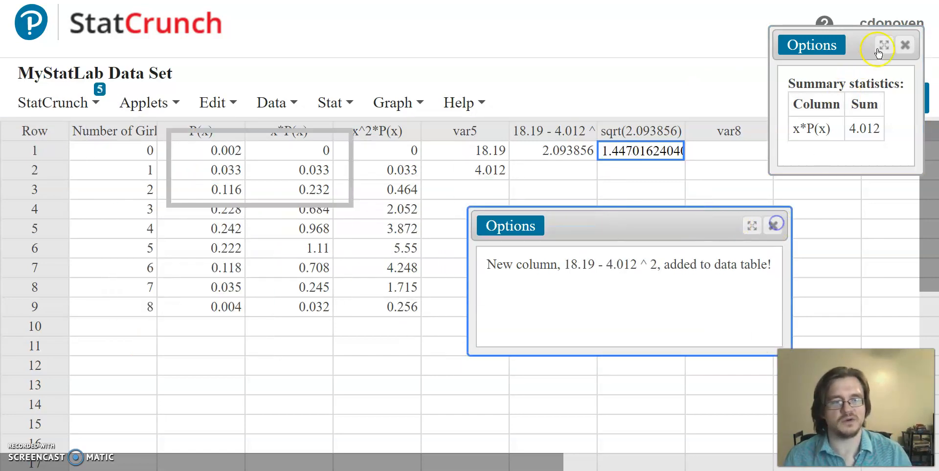
pyautogui.click(904, 45)
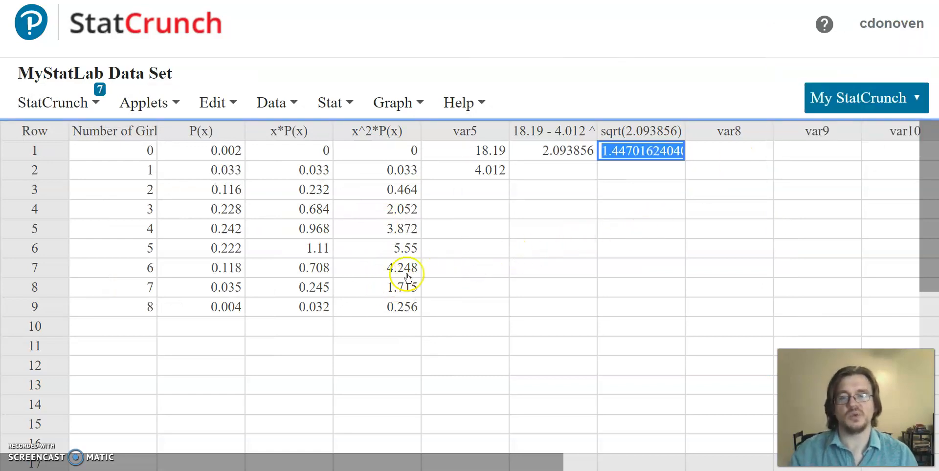
# Examine the variance and standard deviation values in row 1 of the two computed expression columns
pyautogui.moveTo(289, 130)
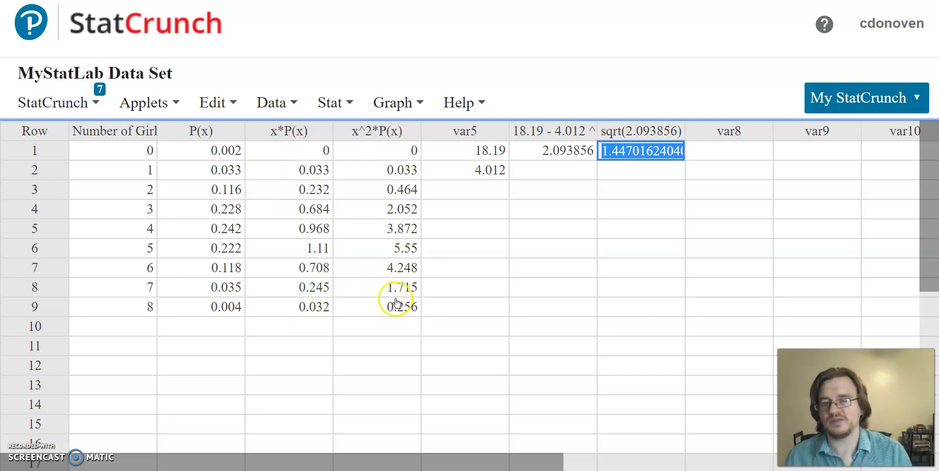
pyautogui.click(551, 155)
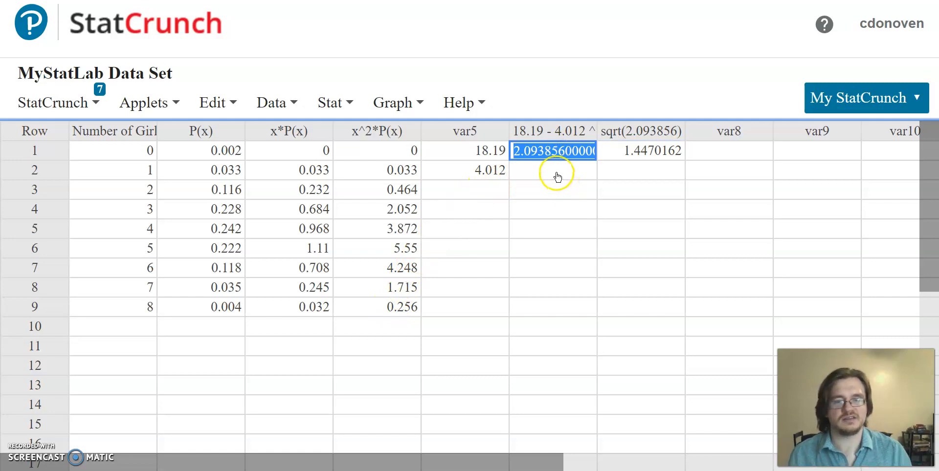
pyautogui.click(557, 174)
pyautogui.click(649, 152)
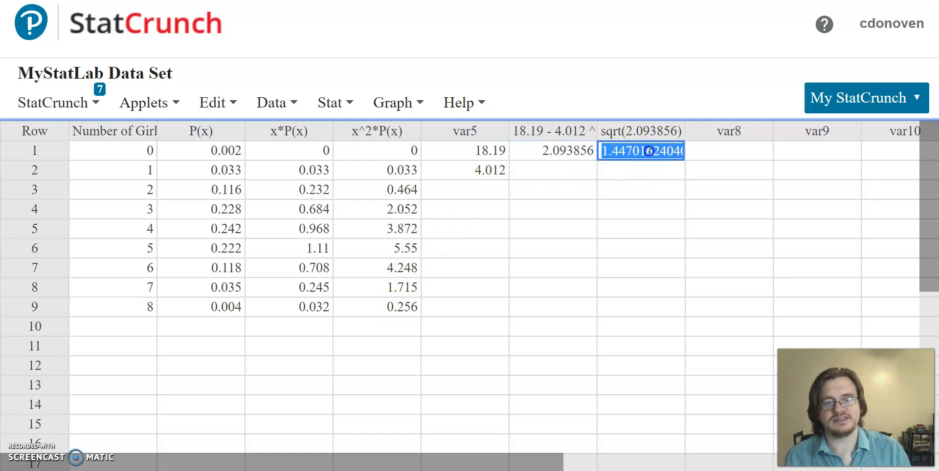
pyautogui.click(645, 172)
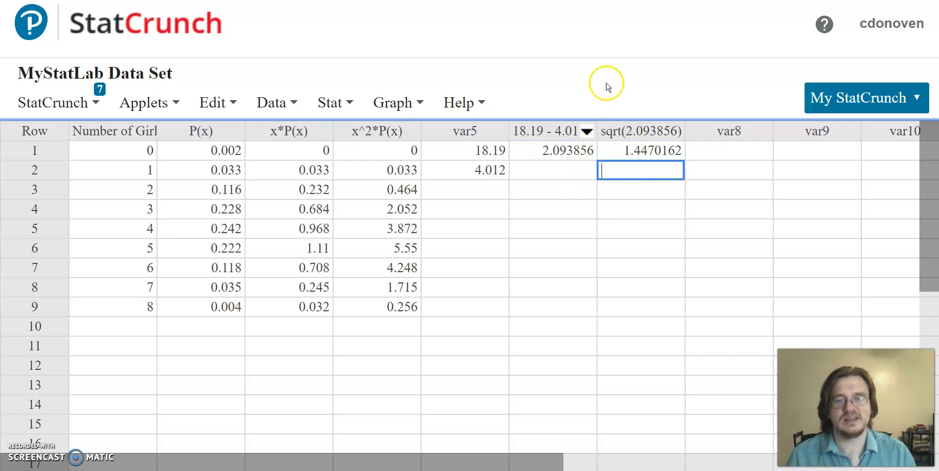